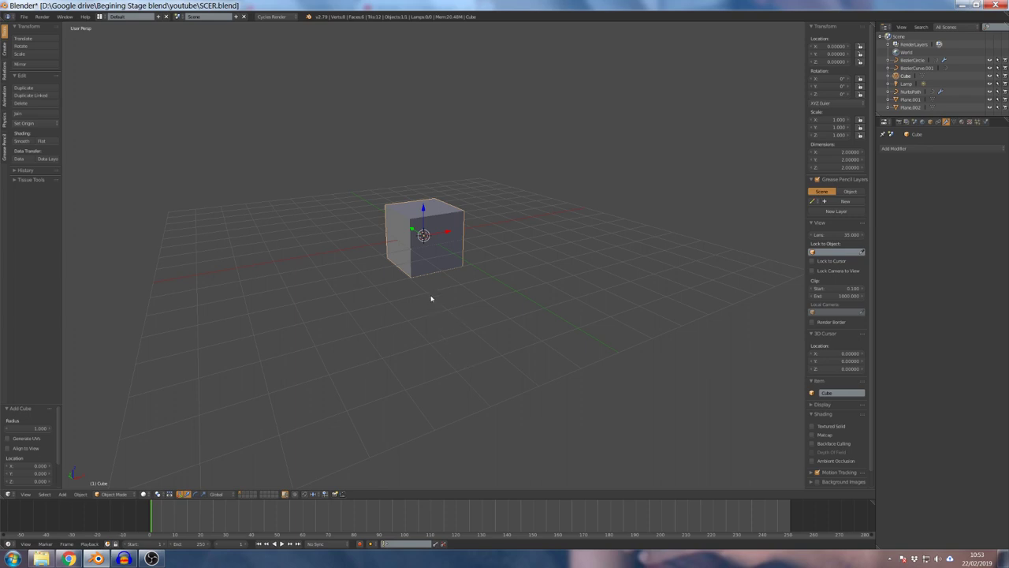
# - Inspect the existing scene, checking the modifier list and selecting the ground plane and finished vase
pyautogui.scroll(-2, 431, 298)
pyautogui.moveTo(387, 207); pyautogui.dragTo(394, 218, button='middle')
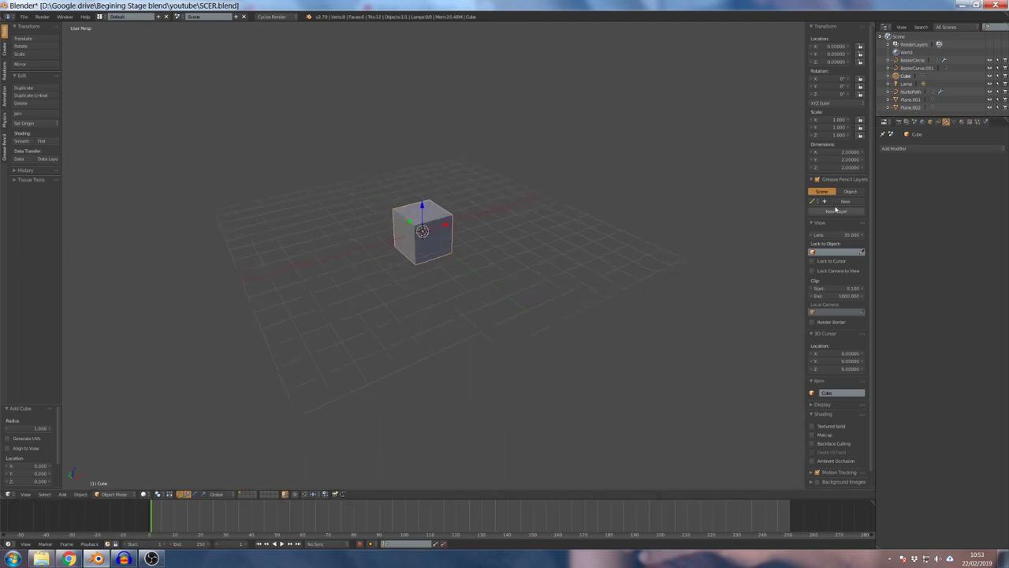
pyautogui.scroll(2, 449, 228)
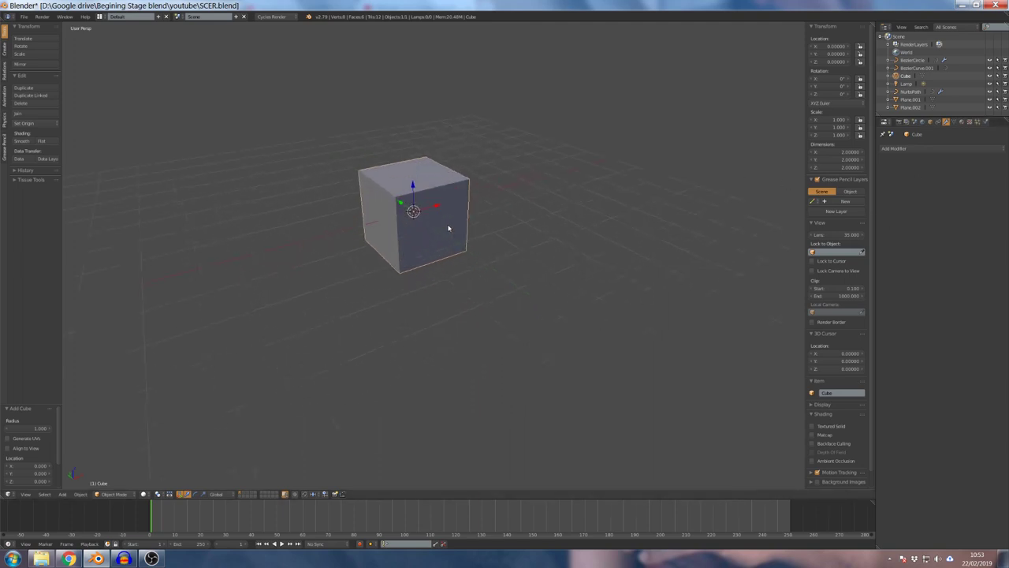
pyautogui.scroll(-1, 449, 227)
pyautogui.click(958, 151)
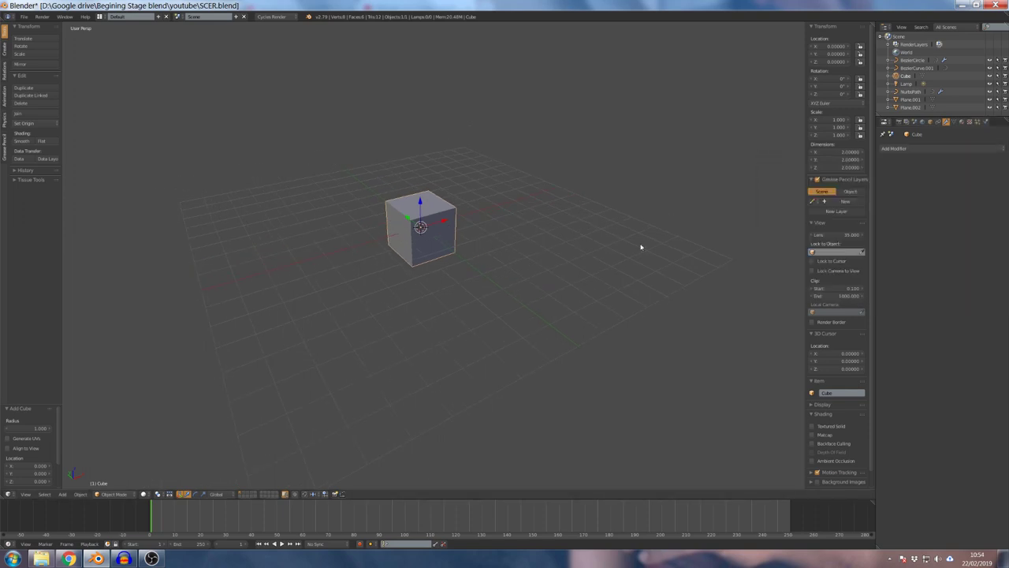
pyautogui.scroll(1, 449, 259)
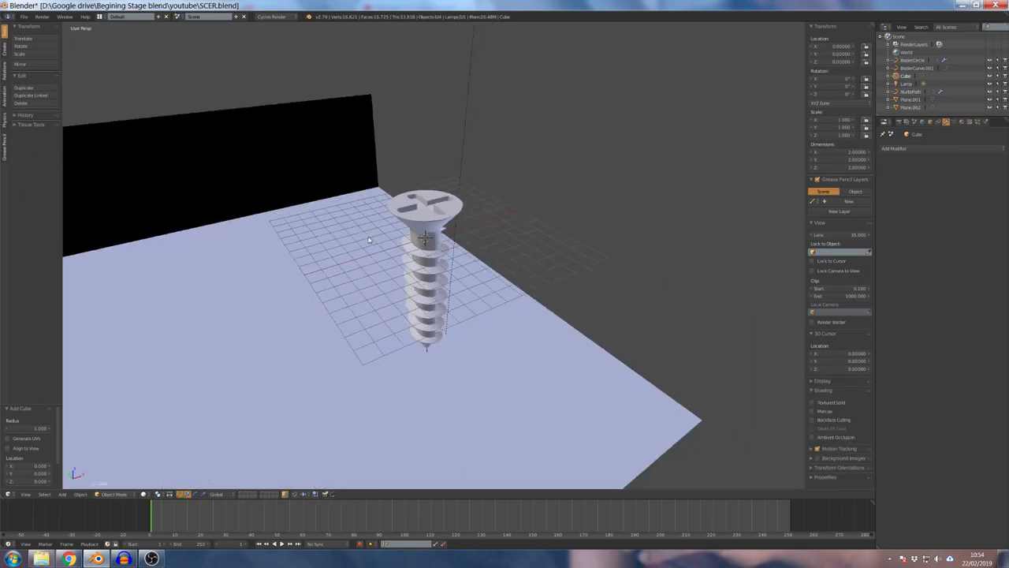
pyautogui.rightClick(368, 240)
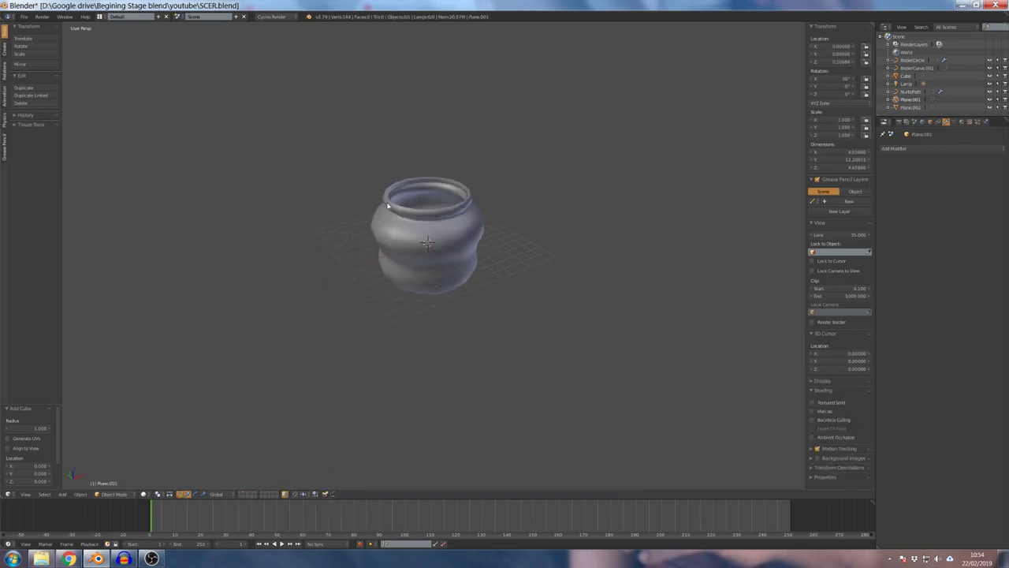
pyautogui.rightClick(387, 205)
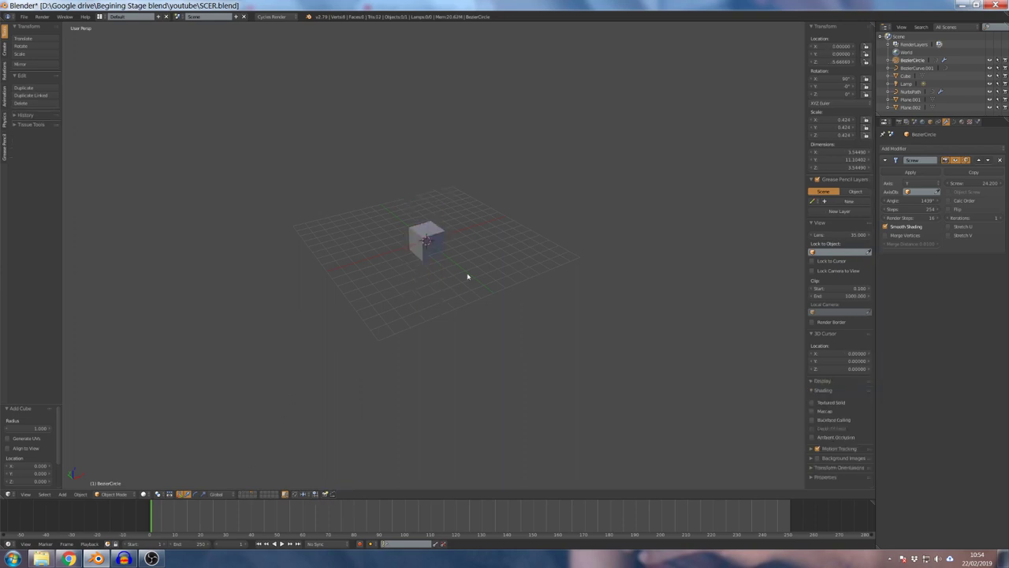
# - Select the cube and delete it
pyautogui.rightClick(426, 243)
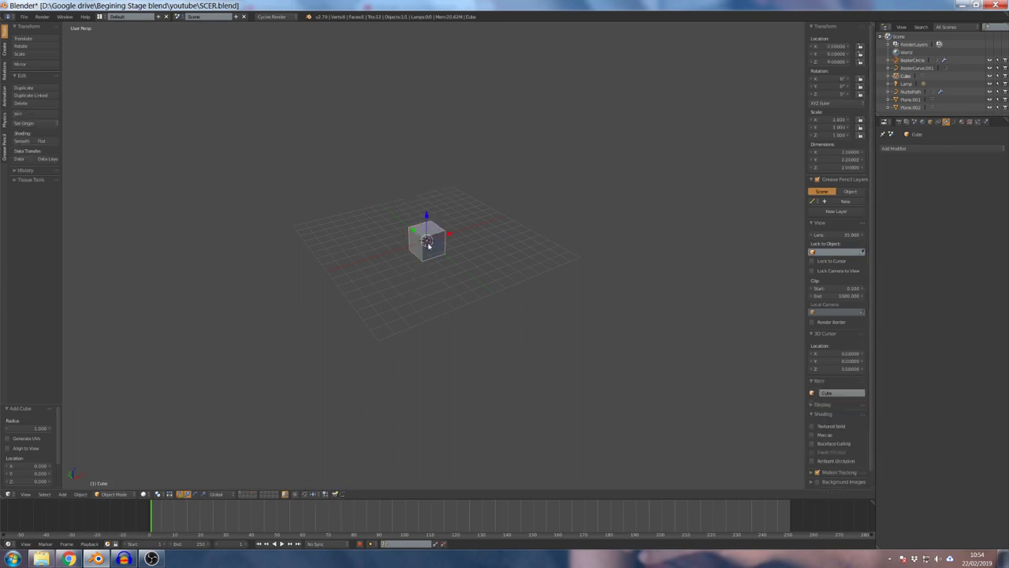
pyautogui.press('x')
pyautogui.click(425, 243)
pyautogui.scroll(5, 424, 235)
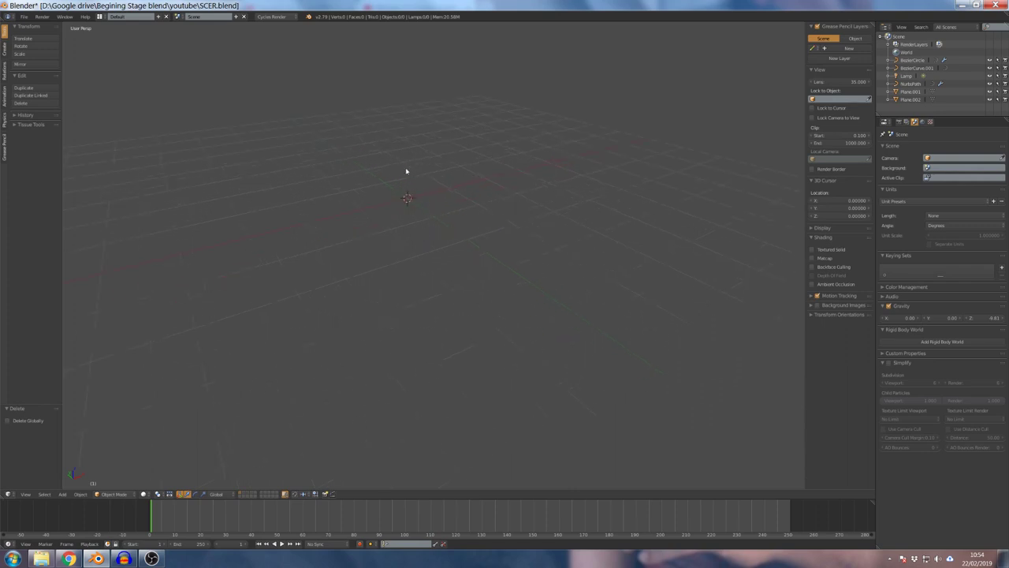
pyautogui.scroll(-2, 412, 201)
# - In Front Ortho view, add a NURBS path at the 3D cursor
pyautogui.press('KP_7')
pyautogui.press('KP_1')
pyautogui.scroll(-6, 492, 288)
pyautogui.hotkey('shift', 'a')
pyautogui.moveTo(487, 265)
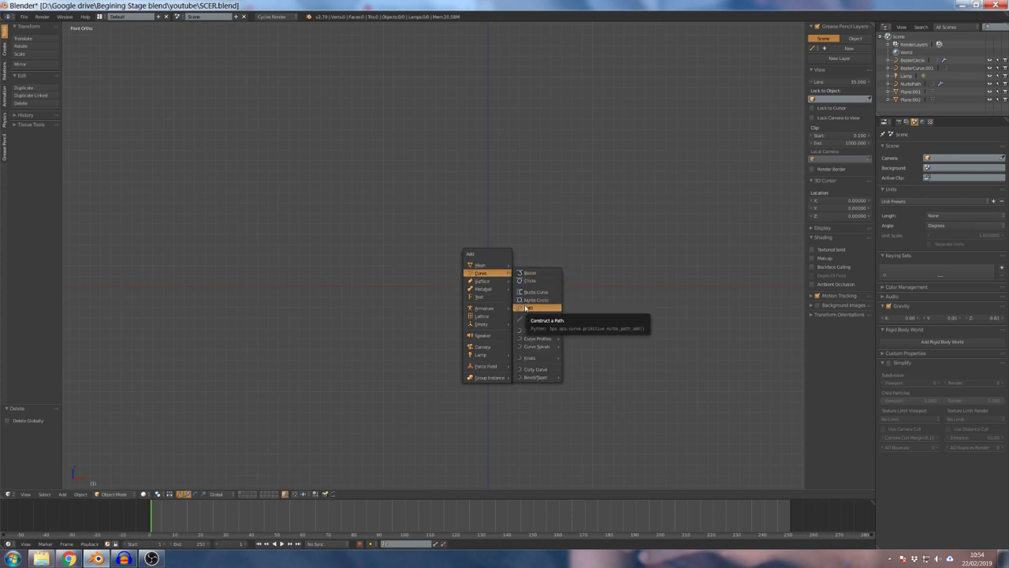
pyautogui.click(526, 308)
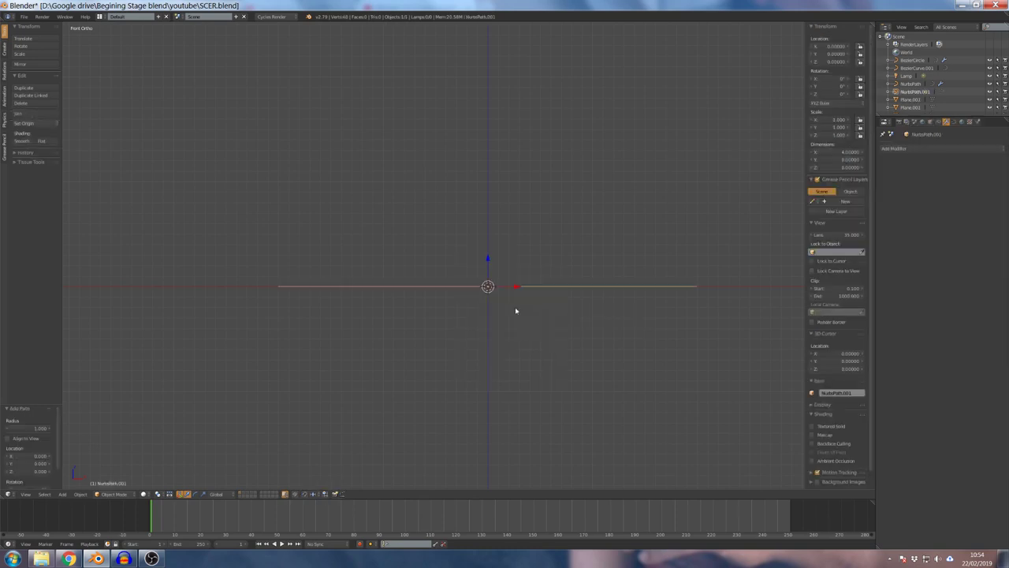
# - Rotate the path 90° to stand upright and move it -3.386 along X
pyautogui.write('r90')
pyautogui.press('Return')
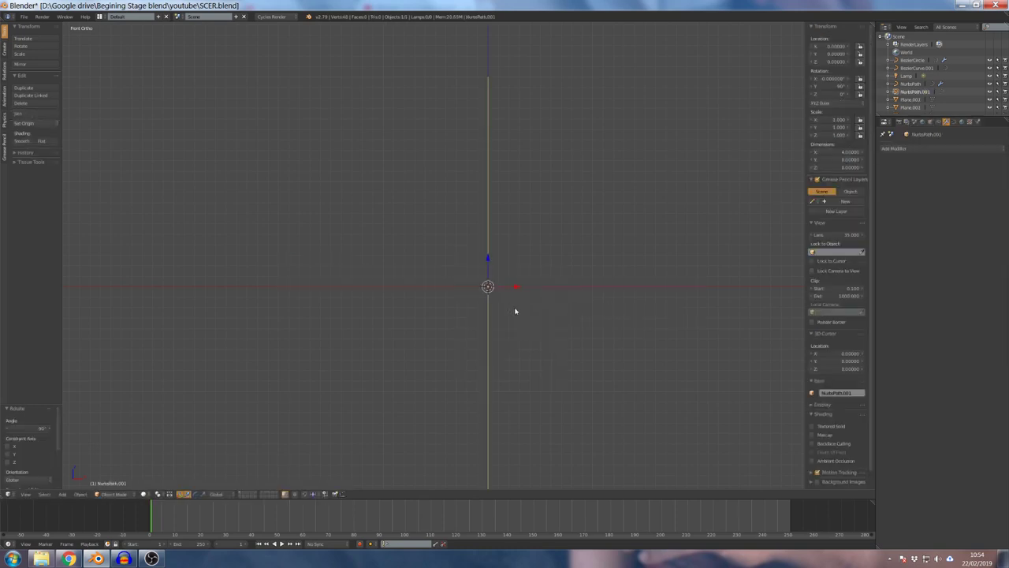
pyautogui.scroll(-4, 524, 275)
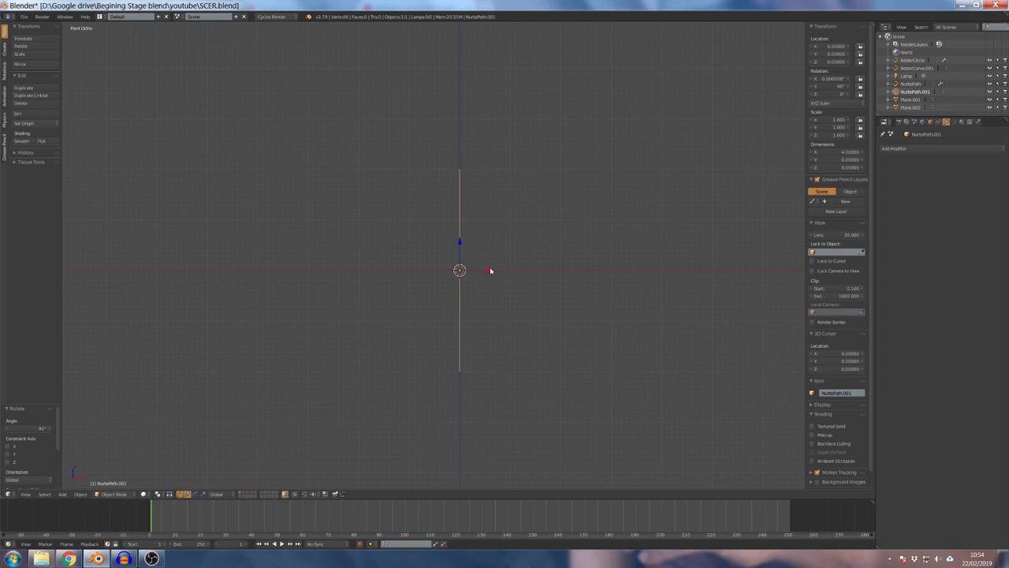
pyautogui.moveTo(489, 272); pyautogui.dragTo(315, 256)
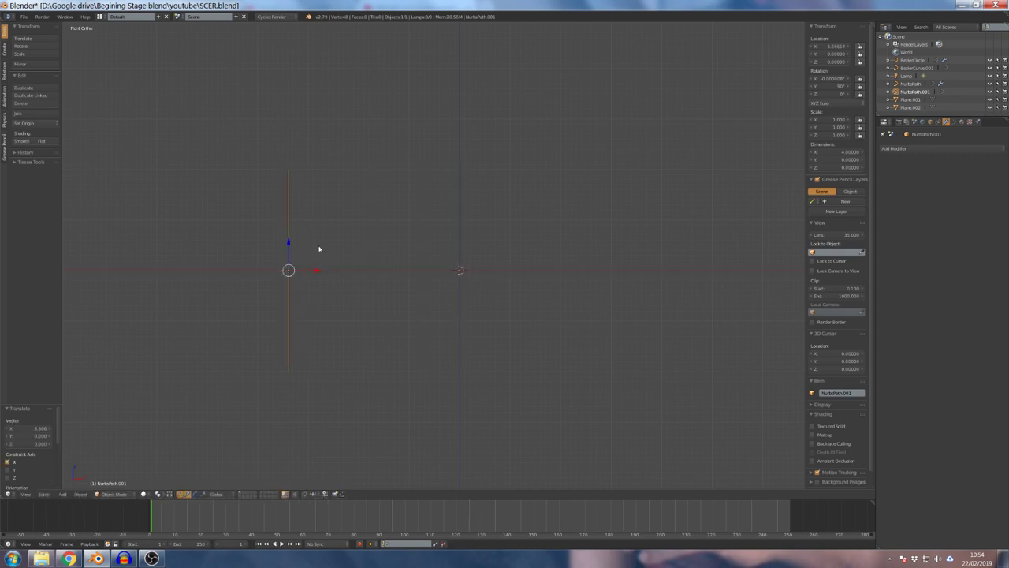
pyautogui.moveTo(486, 226); pyautogui.dragTo(462, 242, button='middle')
# - Snap the path's origin to the world centre and shift its control points left along X
pyautogui.press('Tab')
pyautogui.press('Tab')
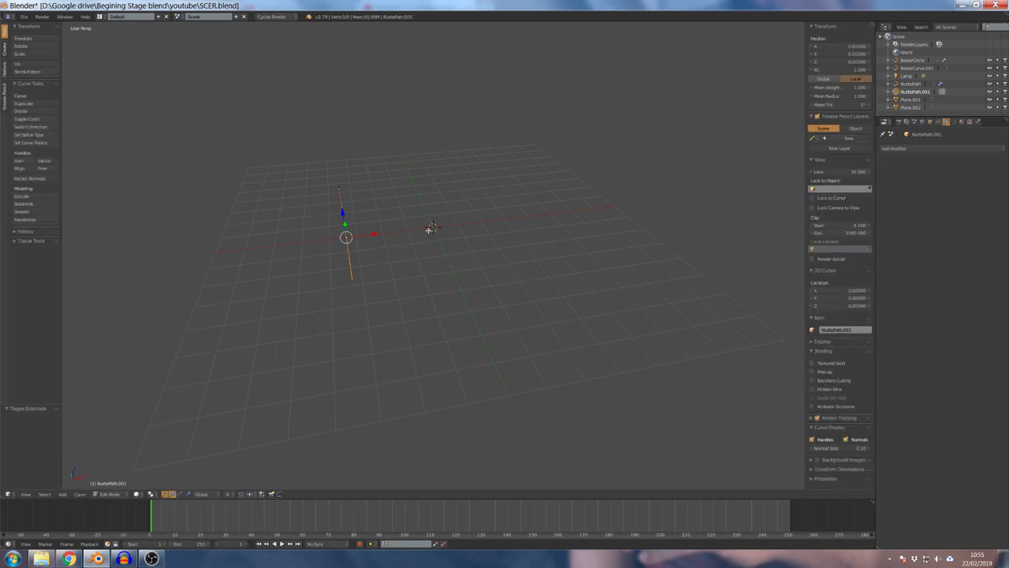
pyautogui.hotkey('alt', 'g')
pyautogui.press('Tab')
pyautogui.press('g')
pyautogui.press('x')
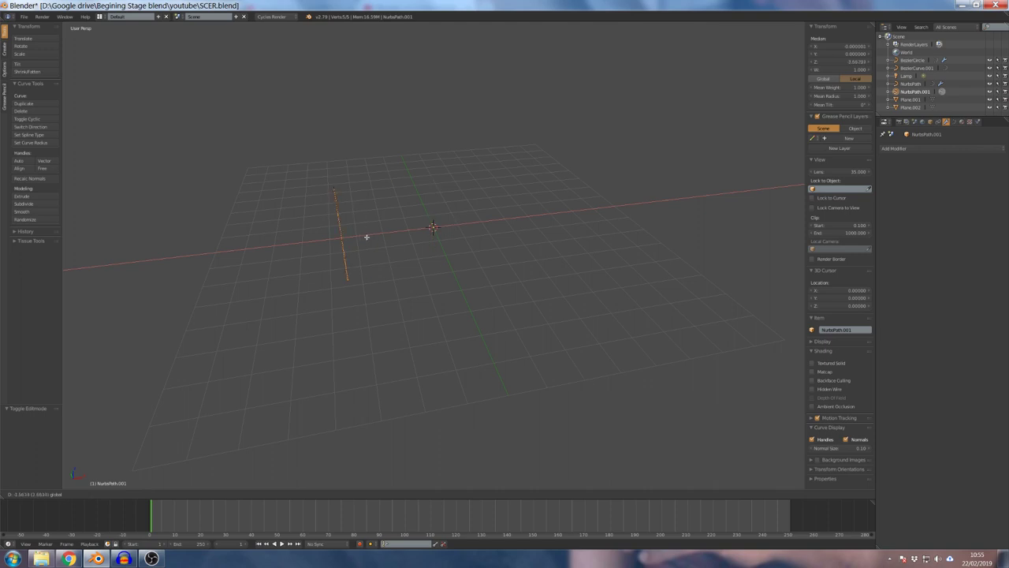
pyautogui.click(359, 236)
pyautogui.press('Tab')
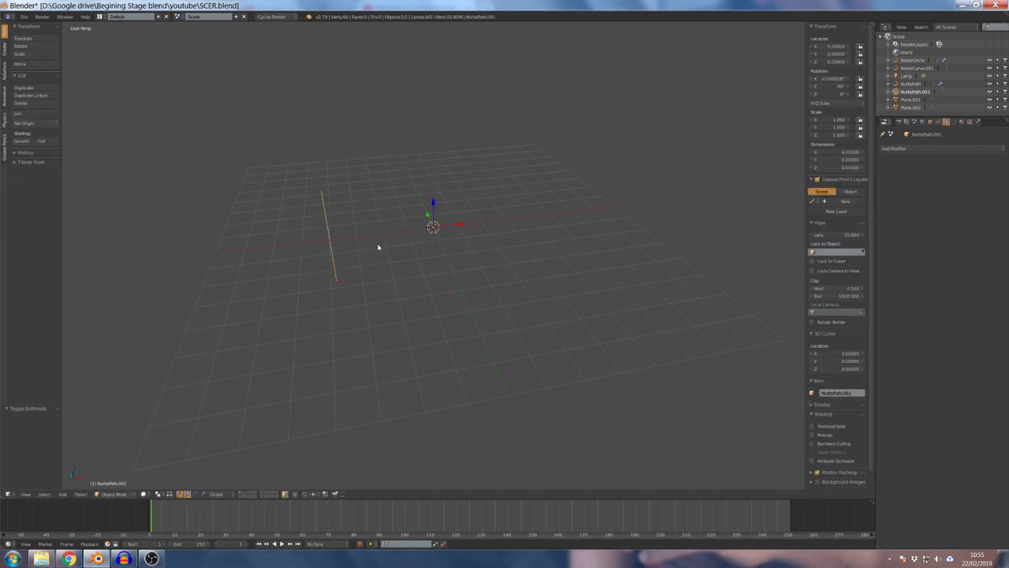
# - Toggle Edit Mode briefly and open the Add Modifier list
pyautogui.press('Tab')
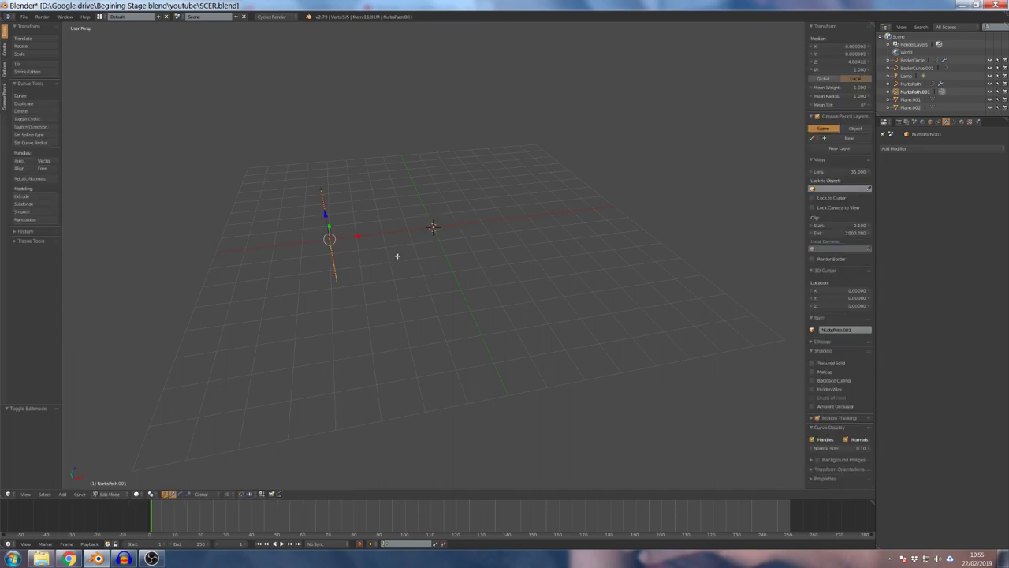
pyautogui.press('Tab')
pyautogui.click(894, 148)
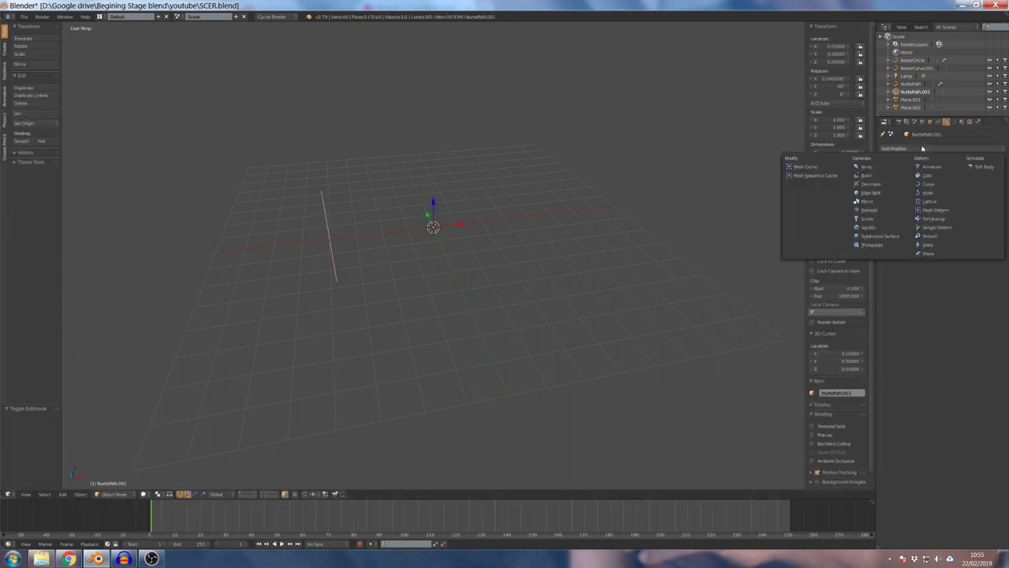
# - Add a Screw modifier to the path with Axis set to X, sweeping it into an open cylinder
pyautogui.click(872, 221)
pyautogui.moveTo(451, 212); pyautogui.dragTo(461, 205, button='middle')
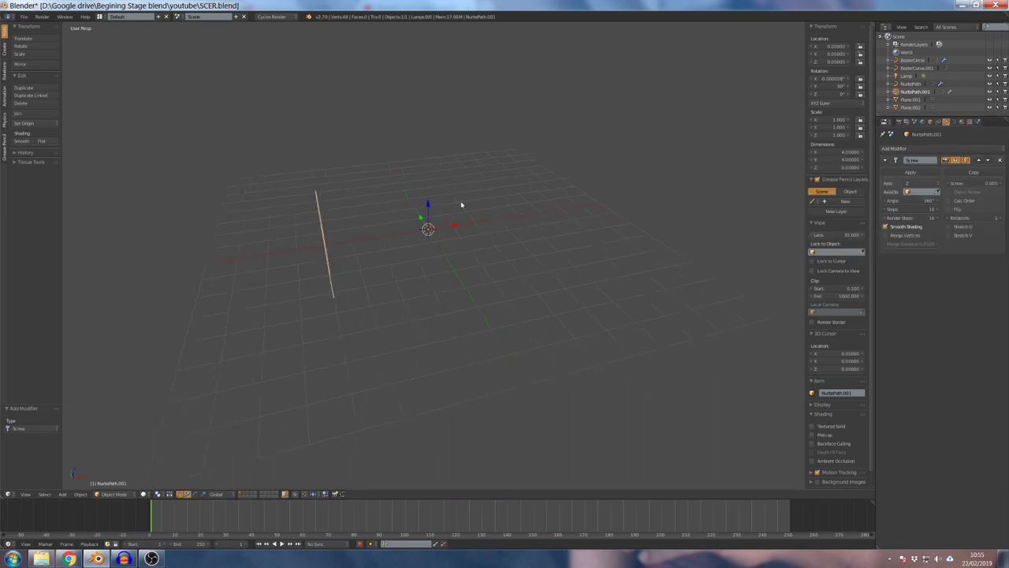
pyautogui.click(908, 183)
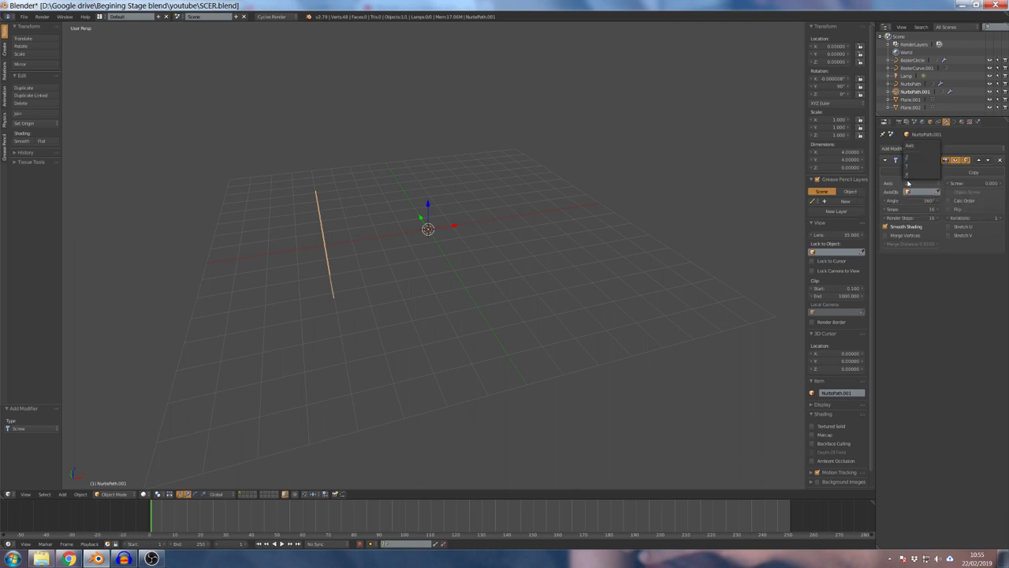
pyautogui.click(908, 166)
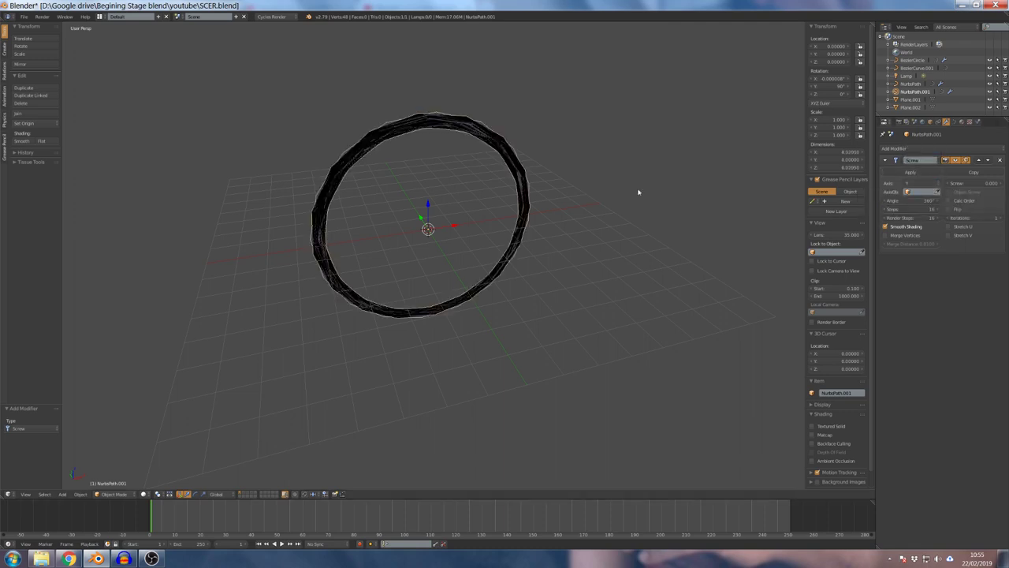
pyautogui.click(915, 183)
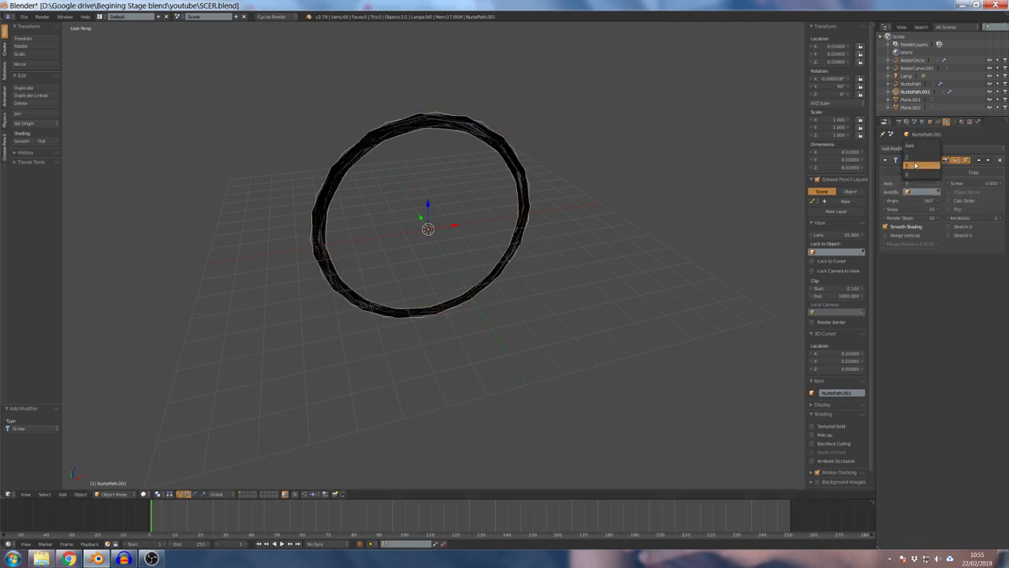
pyautogui.click(915, 164)
pyautogui.scroll(-2, 495, 239)
pyautogui.moveTo(496, 238); pyautogui.dragTo(447, 190, button='middle')
pyautogui.scroll(3, 492, 270)
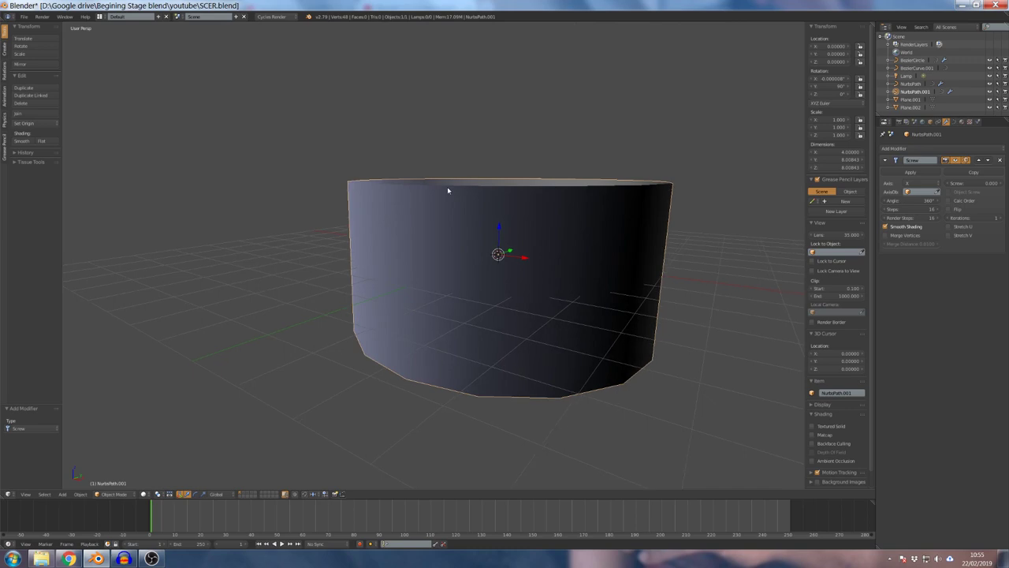
pyautogui.scroll(-3, 447, 190)
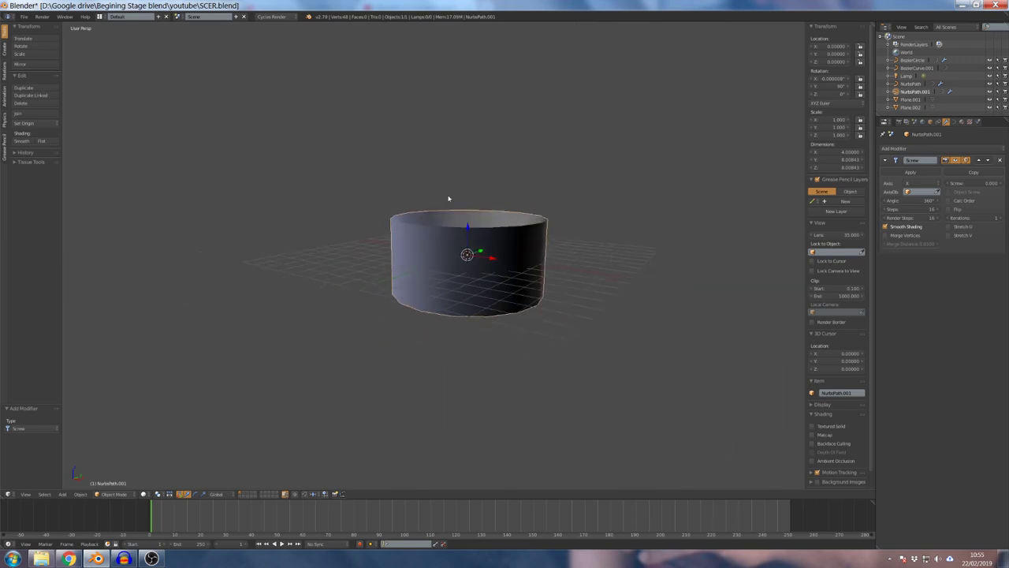
# - In Edit Mode, move the profile's bottom point outward and extrude a new point below it
pyautogui.press('Tab')
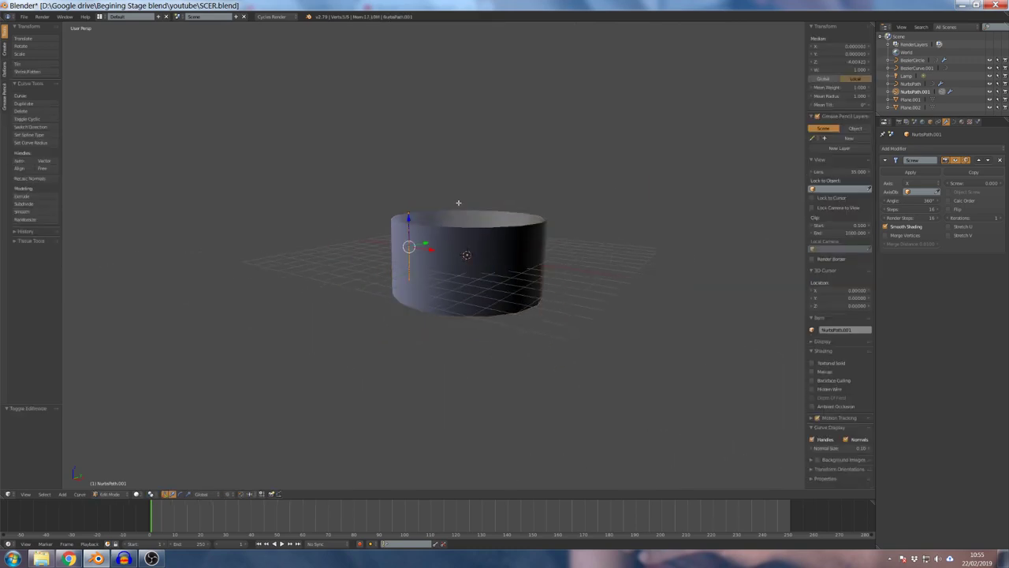
pyautogui.press('KP_1')
pyautogui.scroll(3, 377, 330)
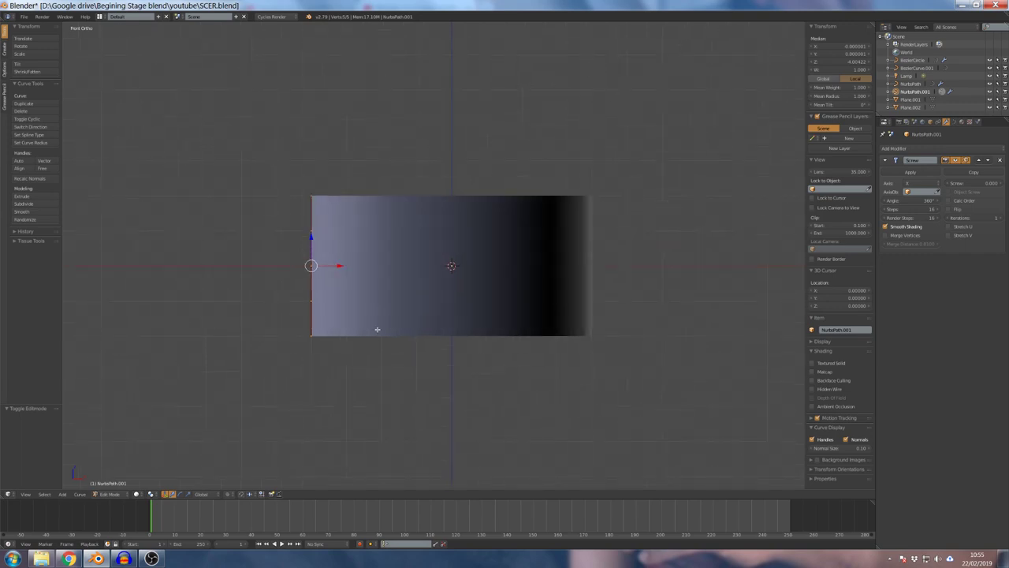
pyautogui.rightClick(314, 336)
pyautogui.press('g')
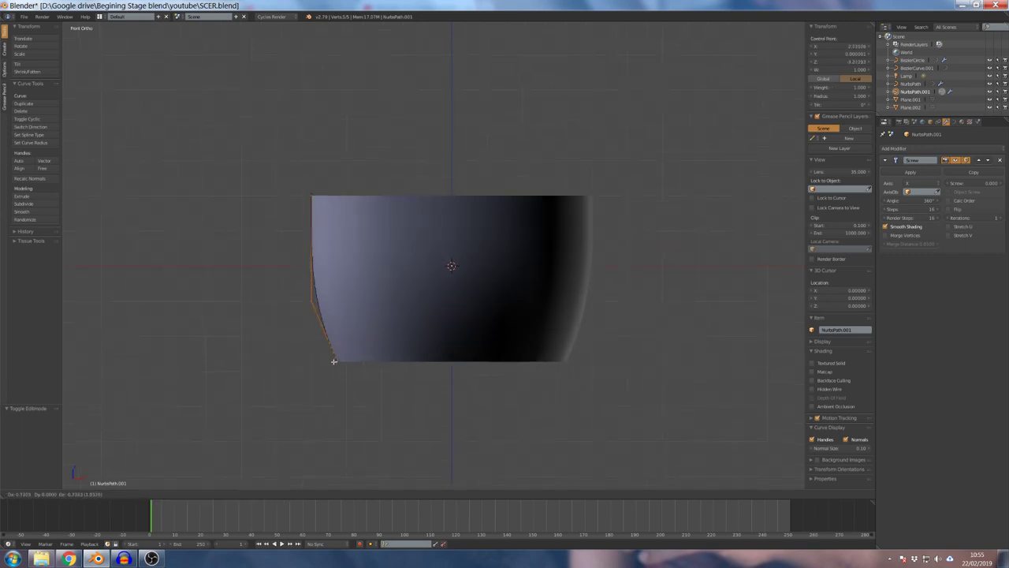
pyautogui.click(357, 379)
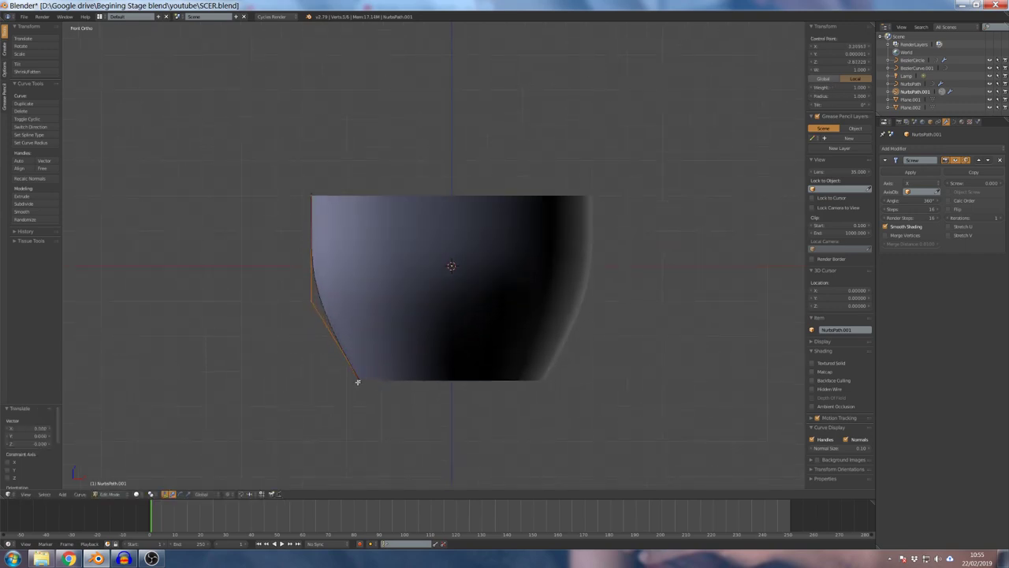
pyautogui.press('e')
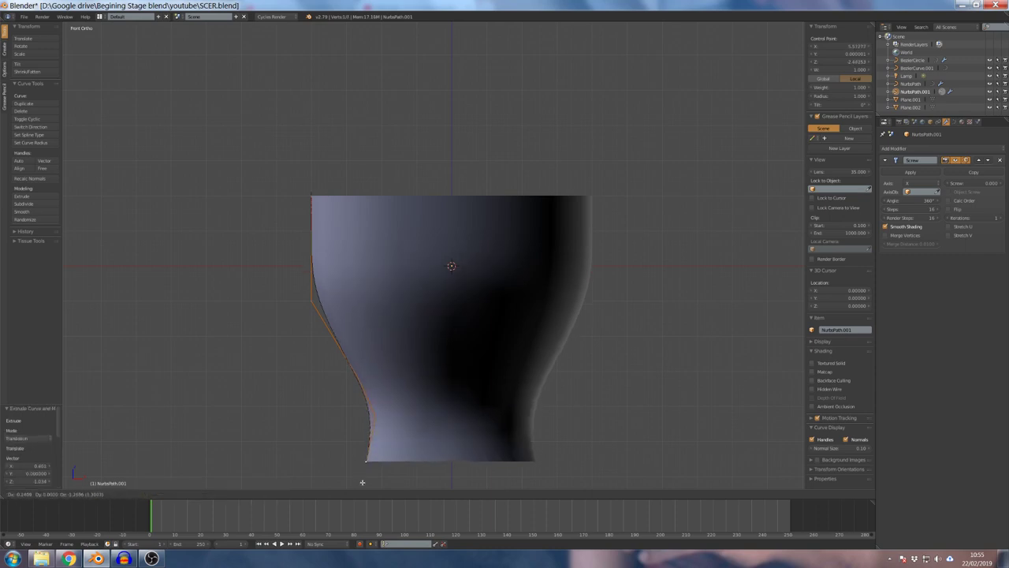
pyautogui.scroll(-5, 370, 450)
pyautogui.click(341, 450)
# - Extrude three more control points downward and outward to shape the vase's bulging body
pyautogui.press('e')
pyautogui.click(352, 484)
pyautogui.press('e')
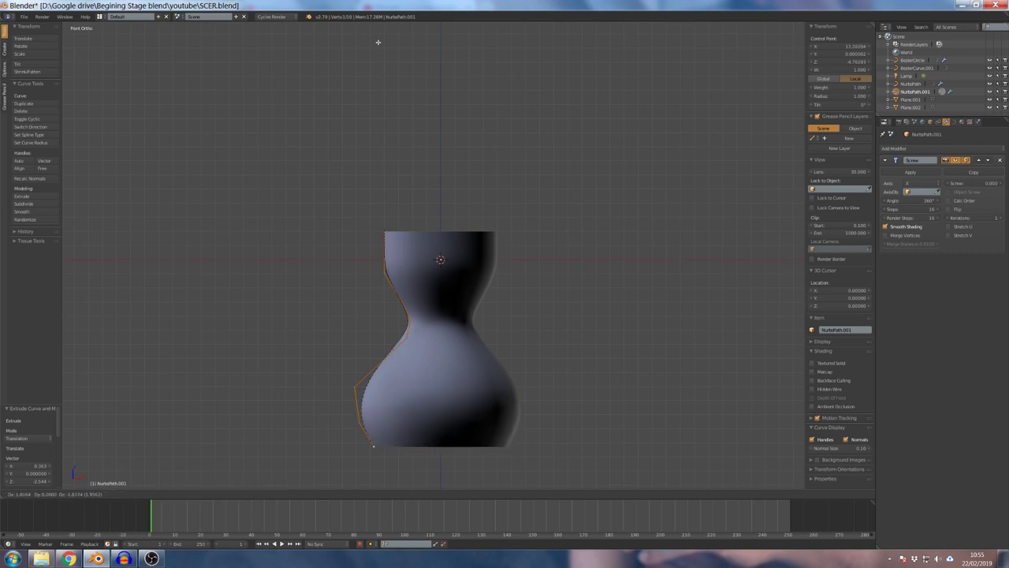
pyautogui.click(427, 27)
pyautogui.scroll(-3, 471, 229)
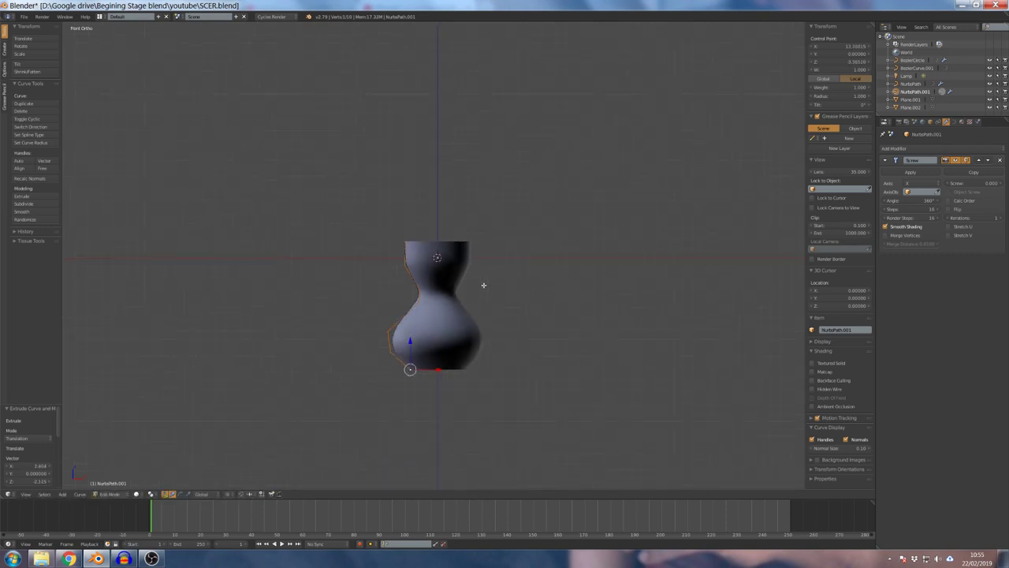
pyautogui.moveTo(481, 283); pyautogui.dragTo(481, 247, button='middle')
pyautogui.press('e')
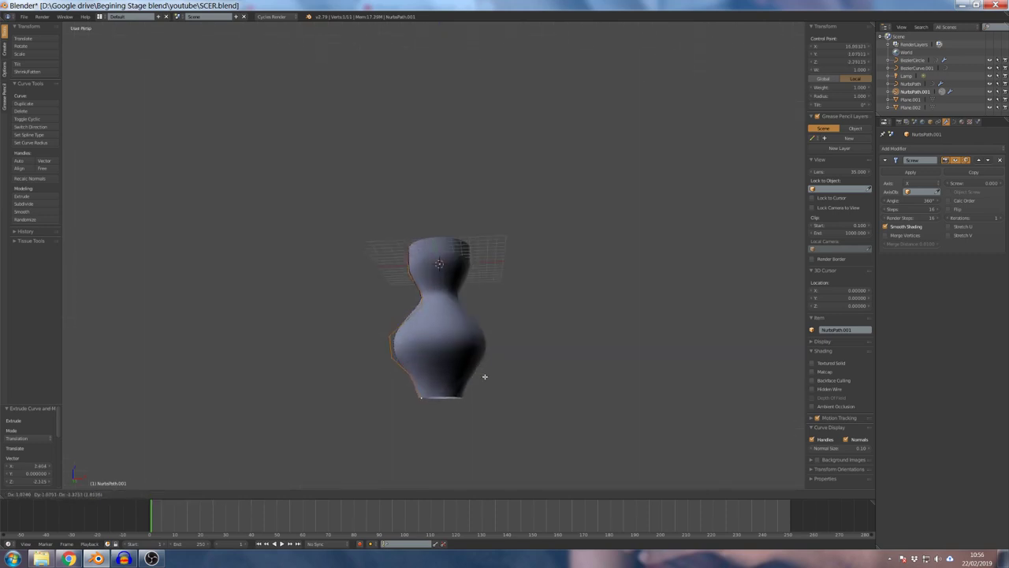
pyautogui.click(488, 377)
# - Scale the selected points up slightly, cancel a further move, and return to Front view
pyautogui.press('s')
pyautogui.click(495, 420)
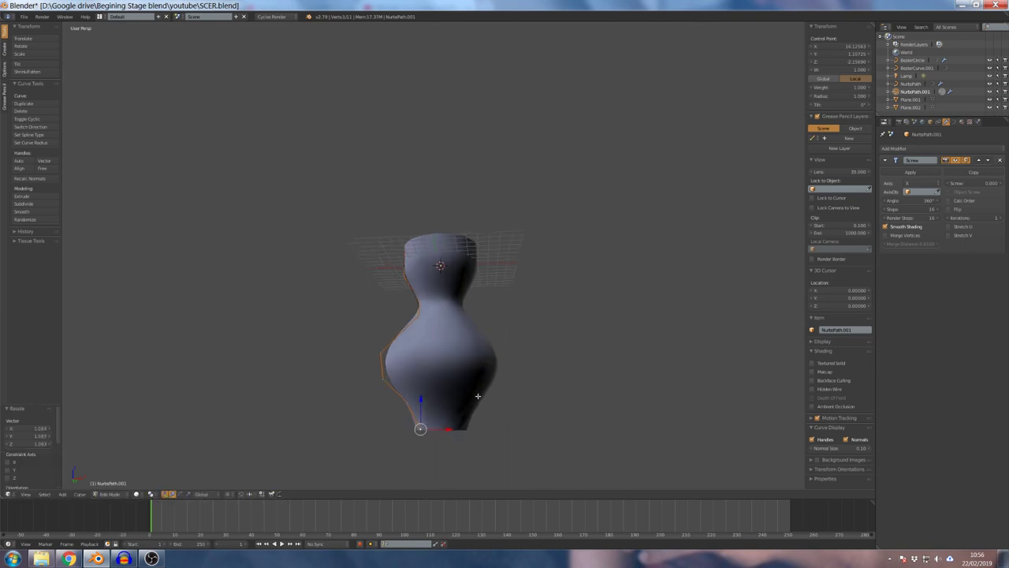
pyautogui.moveTo(473, 397); pyautogui.dragTo(478, 372, button='middle')
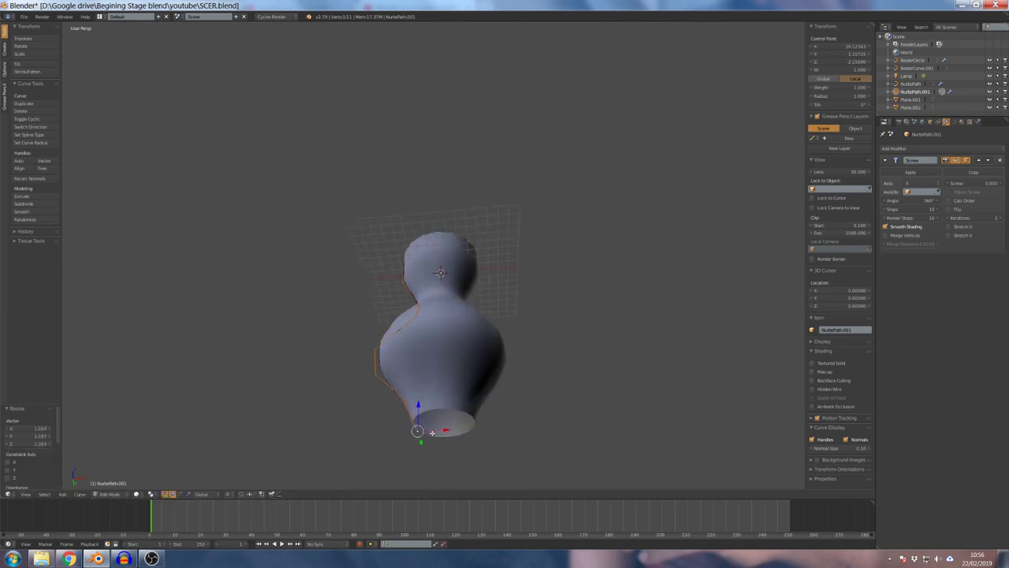
pyautogui.press('g')
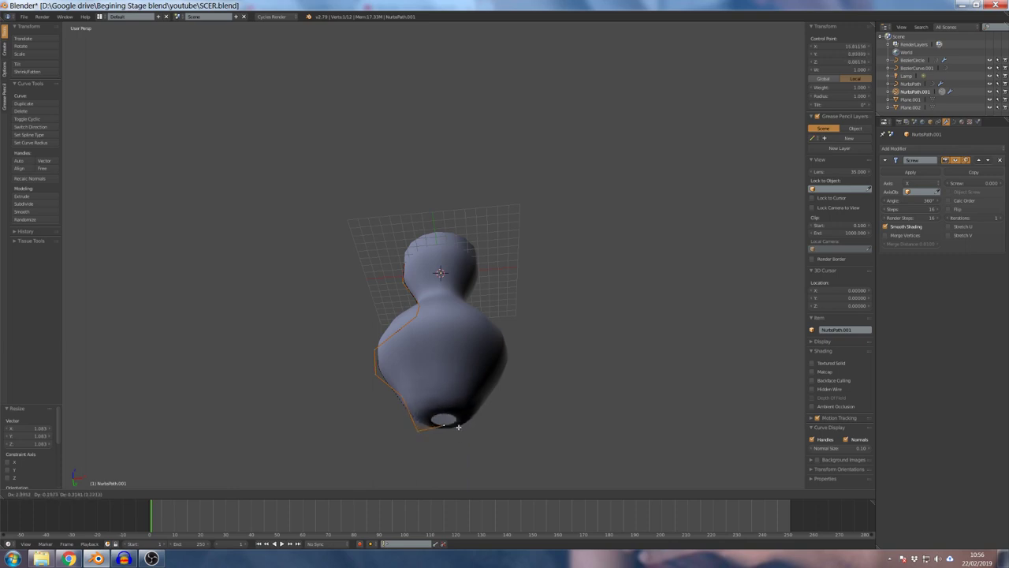
pyautogui.rightClick(458, 426)
pyautogui.press('KP_1')
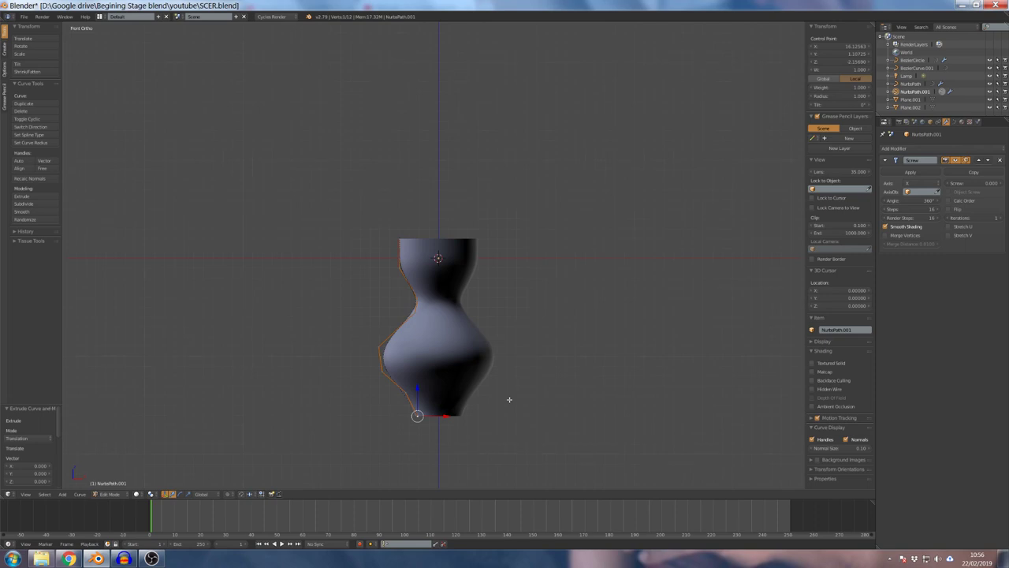
# - Extrude one more control point from the profile's bottom
pyautogui.scroll(5, 482, 410)
pyautogui.keyDown('shift'); pyautogui.moveTo(477, 398); pyautogui.dragTo(428, 90, button='middle'); pyautogui.keyUp('shift')
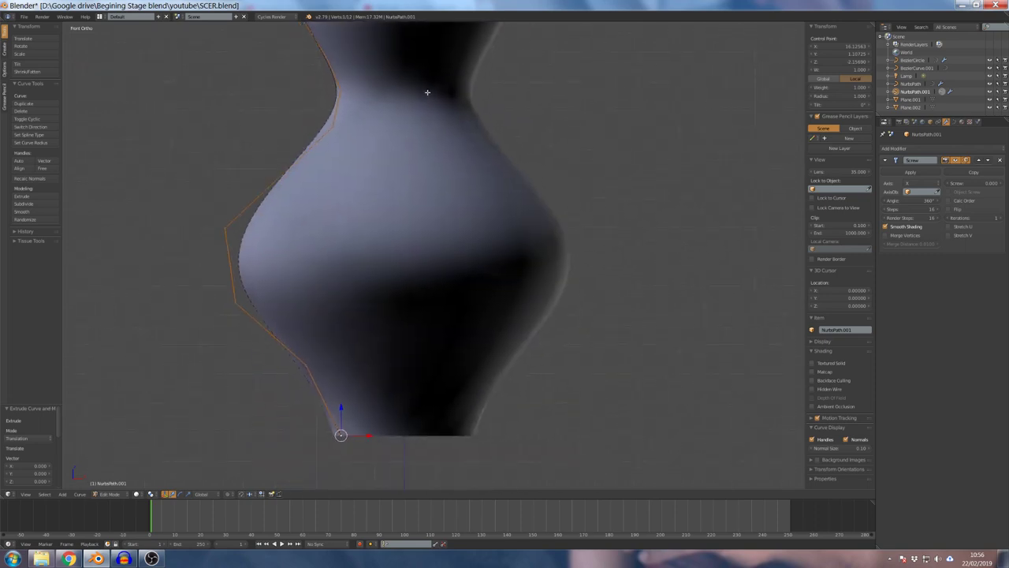
pyautogui.press('e')
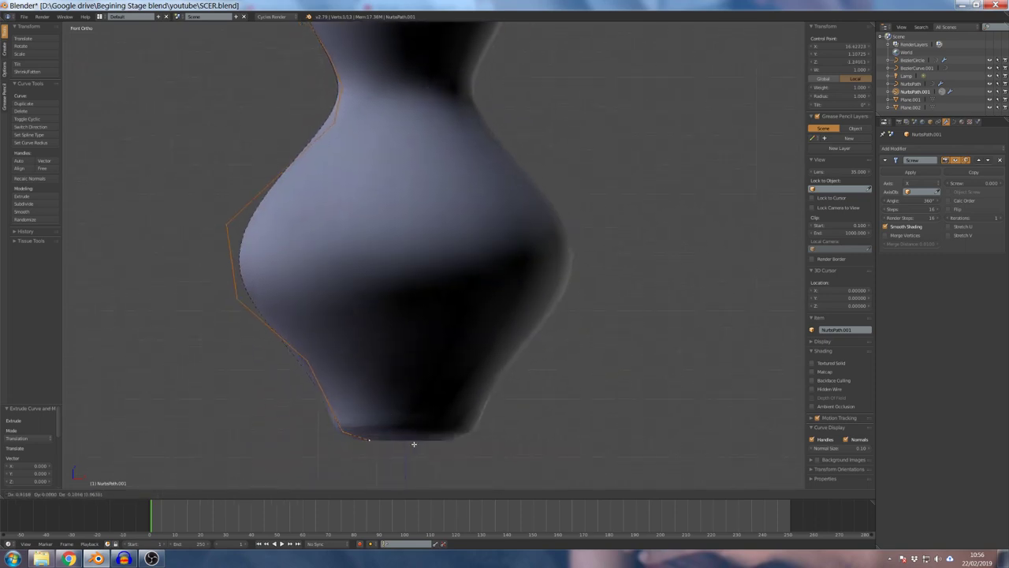
pyautogui.click(447, 450)
pyautogui.moveTo(446, 451); pyautogui.dragTo(595, 366, button='middle')
pyautogui.press('KP_1')
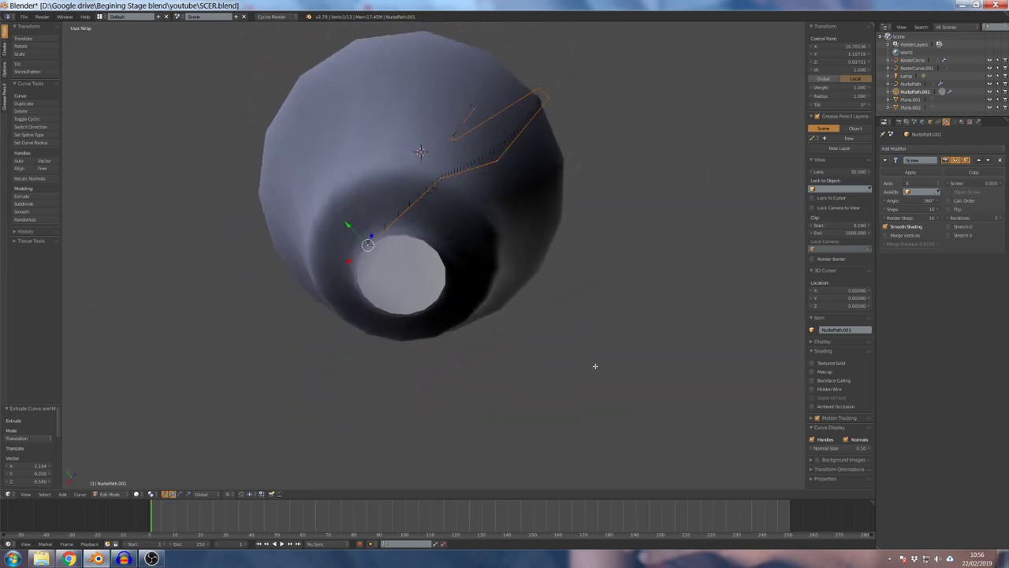
# - Move a curve point, then move the bottom point upward and undo that move
pyautogui.press('g')
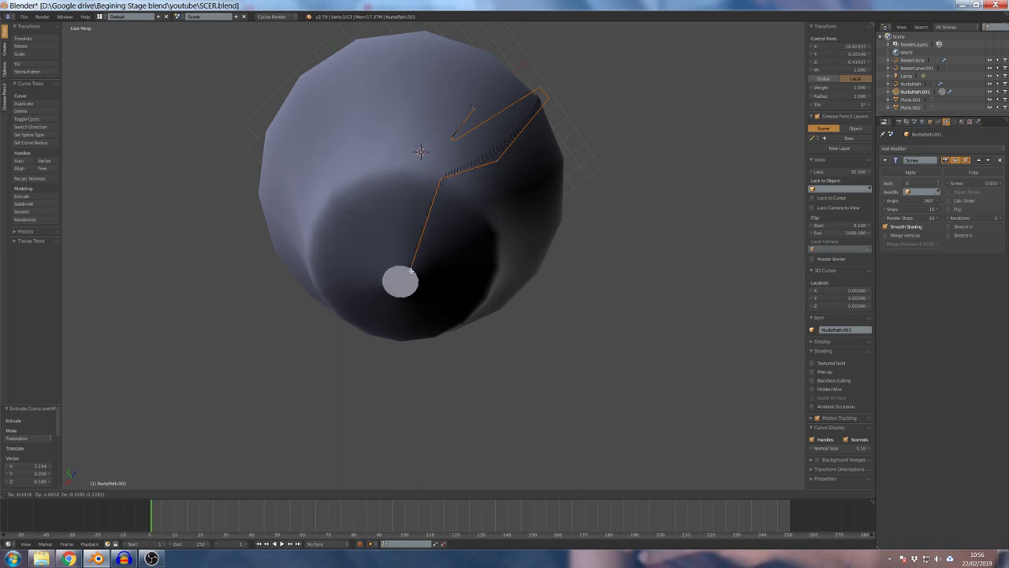
pyautogui.click(400, 285)
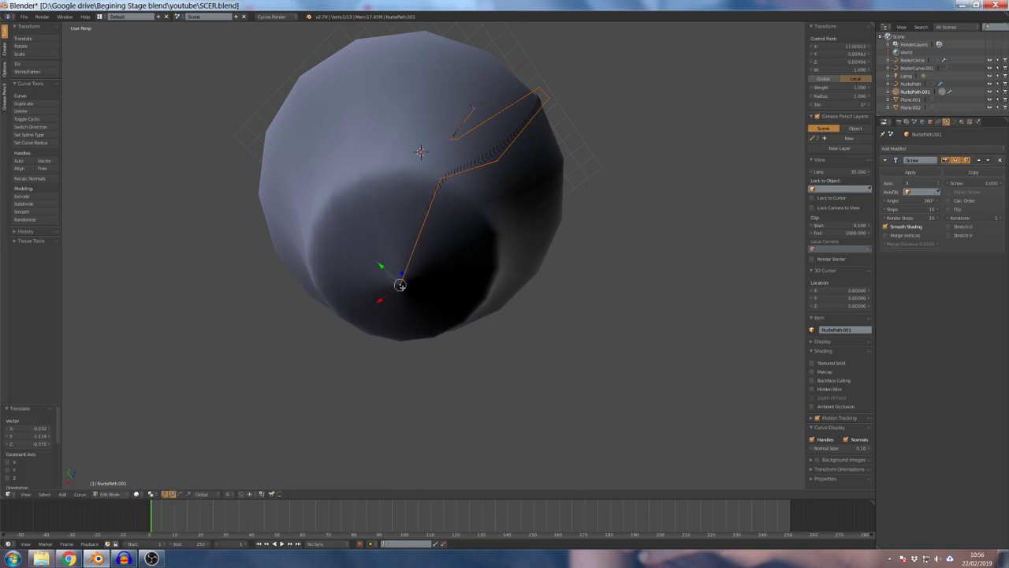
pyautogui.moveTo(401, 285)
pyautogui.mouseDown(button='middle')
pyautogui.moveTo(354, 297)
pyautogui.moveTo(387, 379)
pyautogui.mouseUp(button='middle')
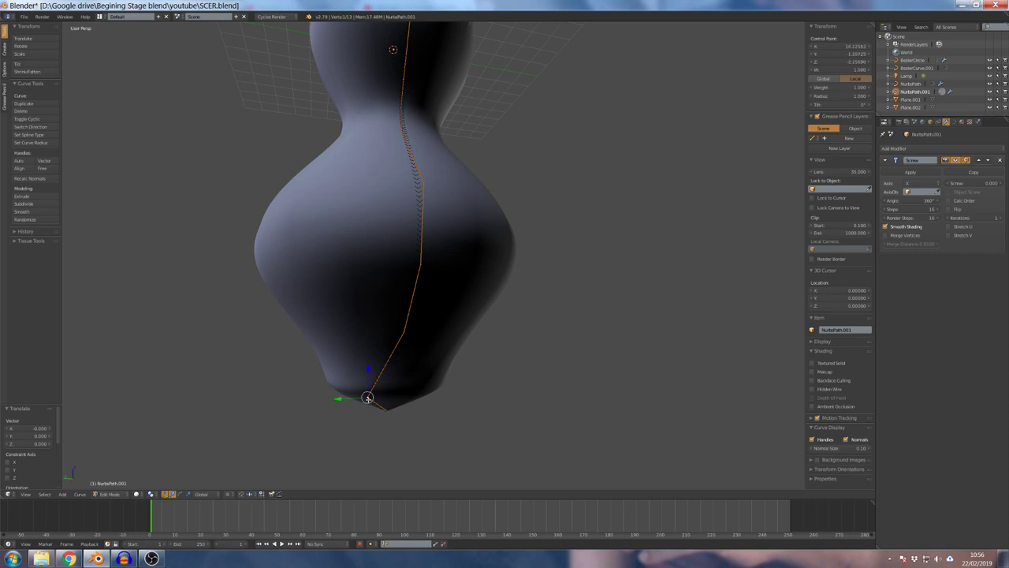
pyautogui.press('g')
pyautogui.click(385, 400)
pyautogui.hotkey('ctrl', 'z')
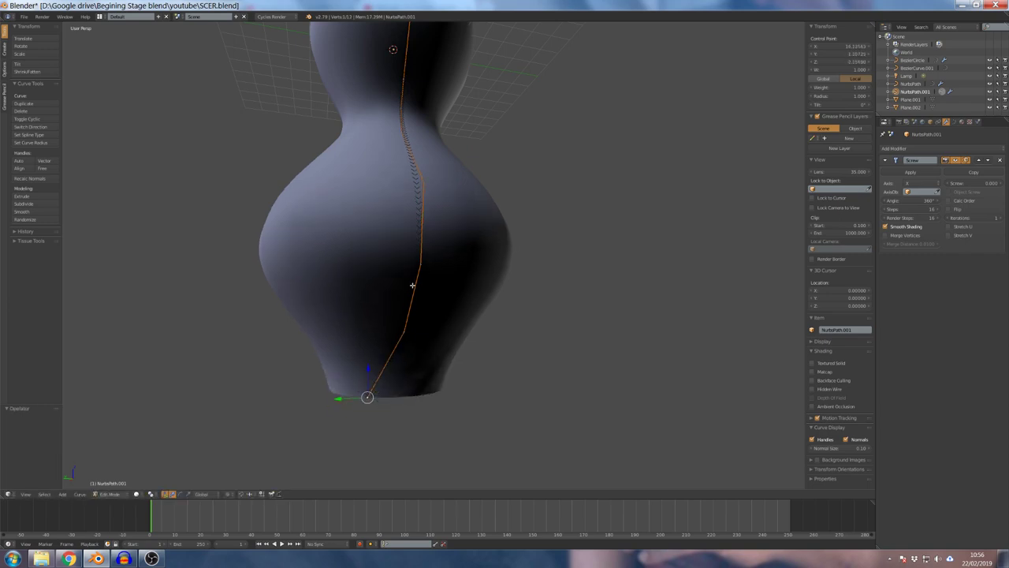
# - Back in Object Mode, delete the NurbsPath.001 vase object
pyautogui.moveTo(413, 286); pyautogui.dragTo(281, 277, button='middle')
pyautogui.scroll(-3, 350, 220)
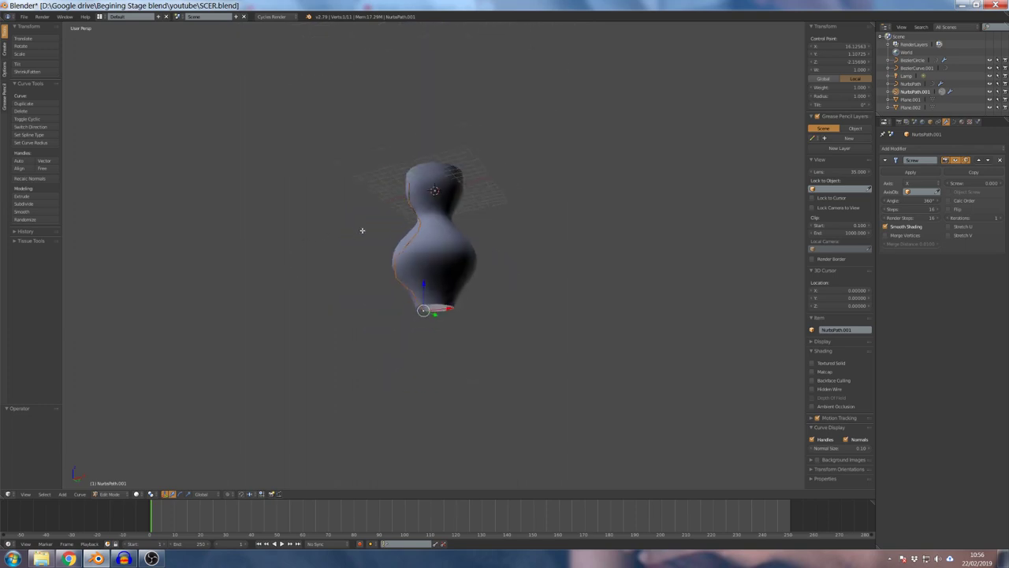
pyautogui.press('x')
pyautogui.press('Tab')
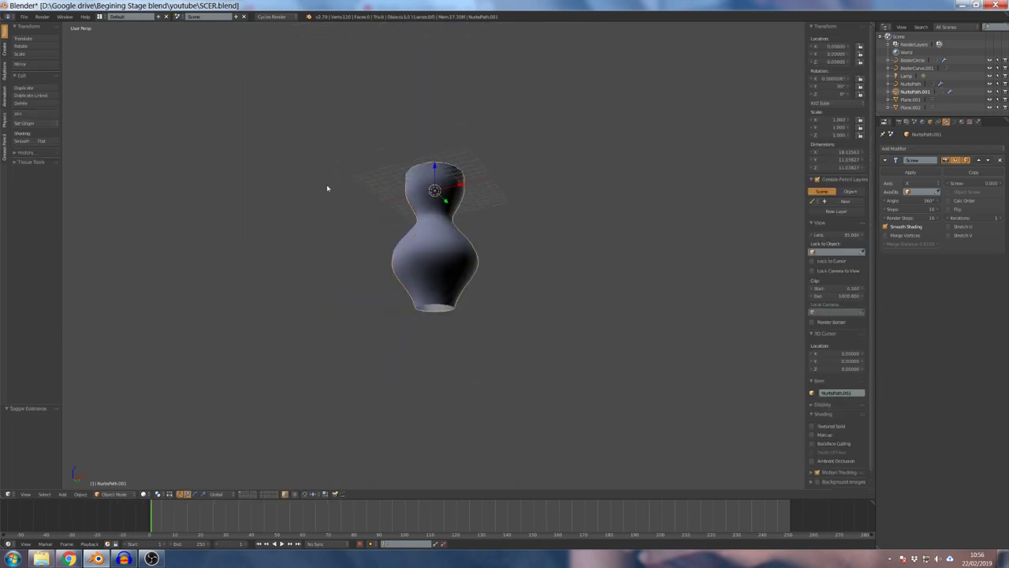
pyautogui.press('x')
pyautogui.click(416, 224)
pyautogui.moveTo(416, 224); pyautogui.dragTo(444, 186, button='middle')
# - Add a Bezier circle at the scene centre
pyautogui.hotkey('shift', 'a')
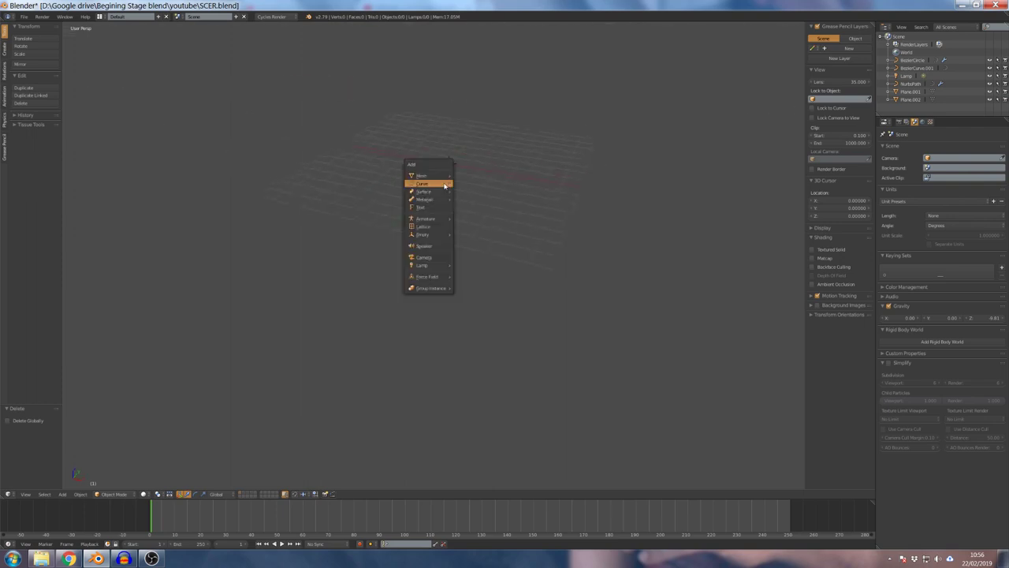
pyautogui.moveTo(445, 181)
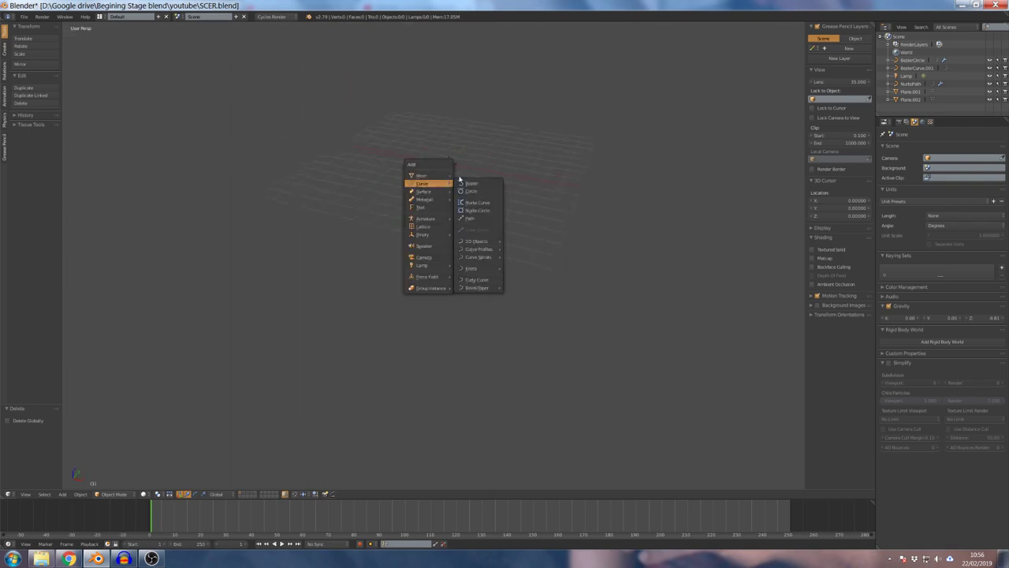
pyautogui.click(474, 192)
pyautogui.moveTo(456, 145); pyautogui.dragTo(453, 130, button='middle')
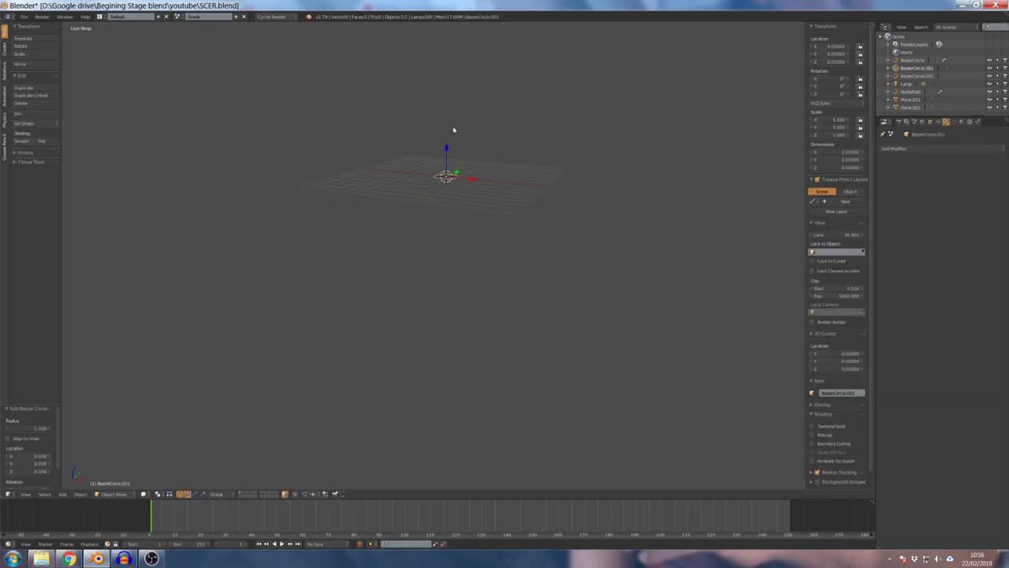
pyautogui.moveTo(464, 175); pyautogui.dragTo(467, 168, button='middle')
pyautogui.moveTo(450, 126); pyautogui.dragTo(457, 182, button='middle')
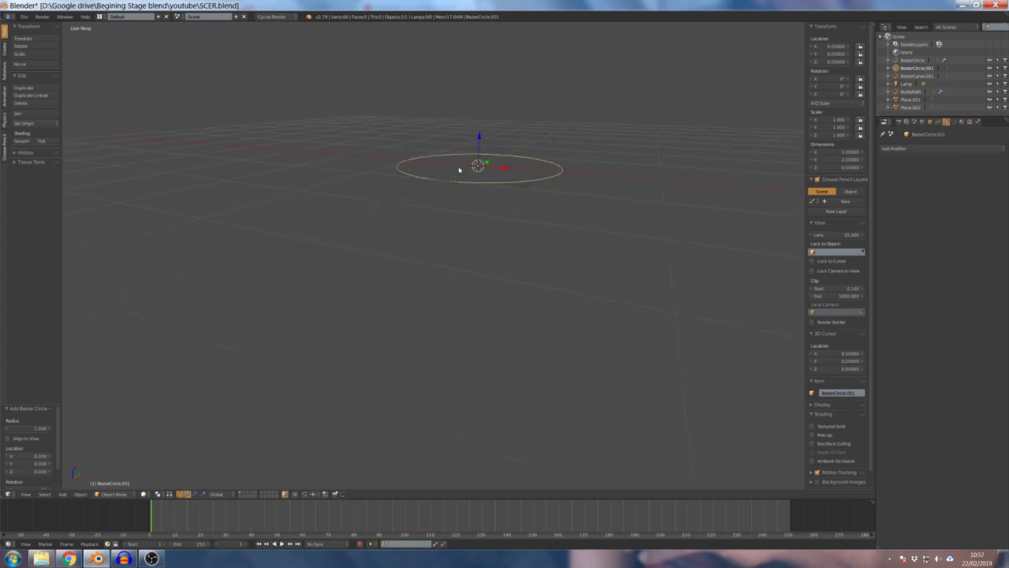
# - Rotate the circle 90° about X to stand it upright
pyautogui.press('r')
pyautogui.press('x')
pyautogui.press('9')
pyautogui.press('0')
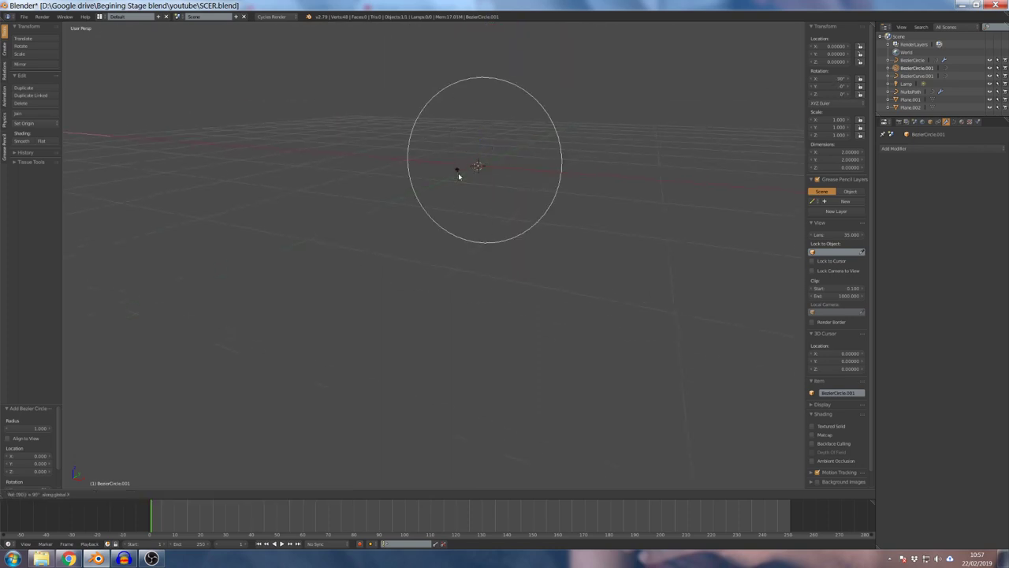
pyautogui.press('Return')
pyautogui.moveTo(458, 173); pyautogui.dragTo(471, 158, button='middle')
# - Scale the circle down to 0.394 and enter Edit Mode in Front view
pyautogui.press('s')
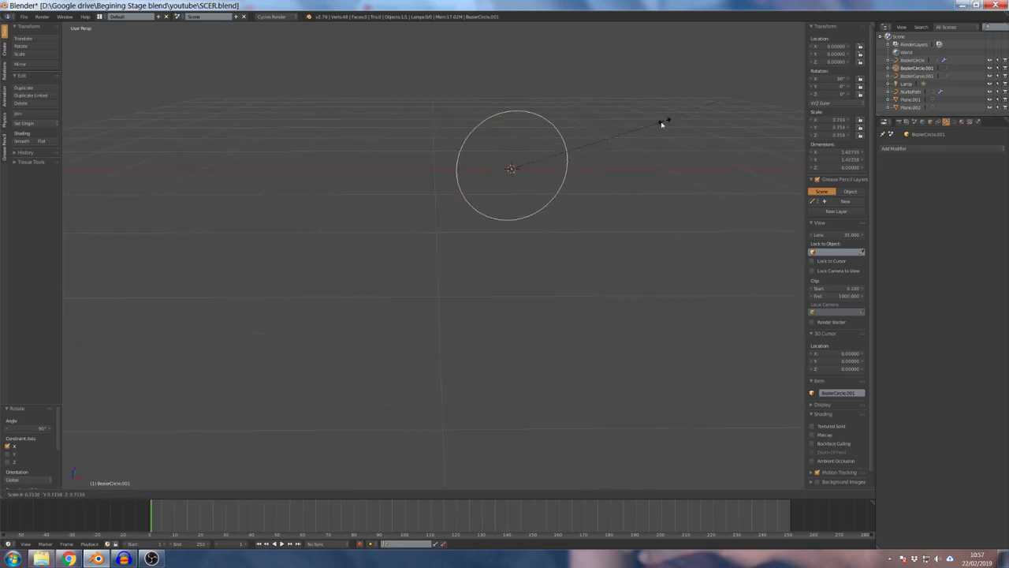
pyautogui.click(597, 146)
pyautogui.press('KP_1')
pyautogui.press('Tab')
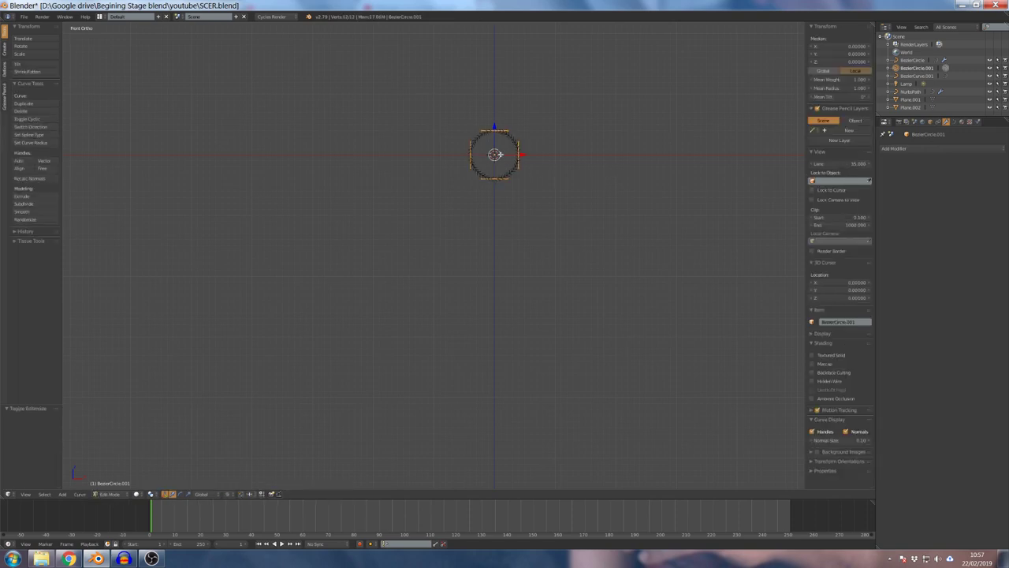
# - Select all the circle's points and move them about 7.52 along X
pyautogui.press('a')
pyautogui.press('a')
pyautogui.press('g')
pyautogui.press('x')
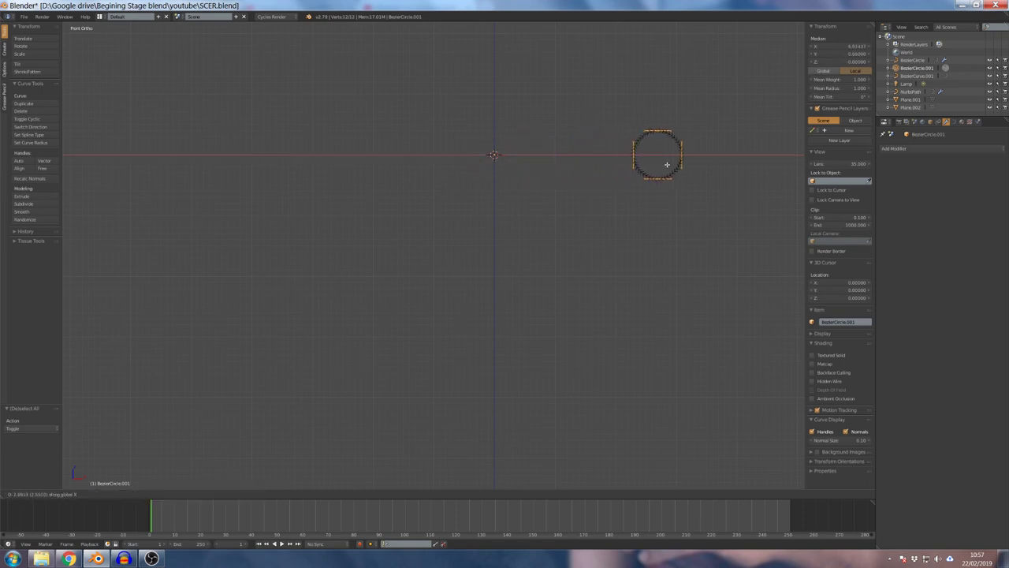
pyautogui.click(685, 164)
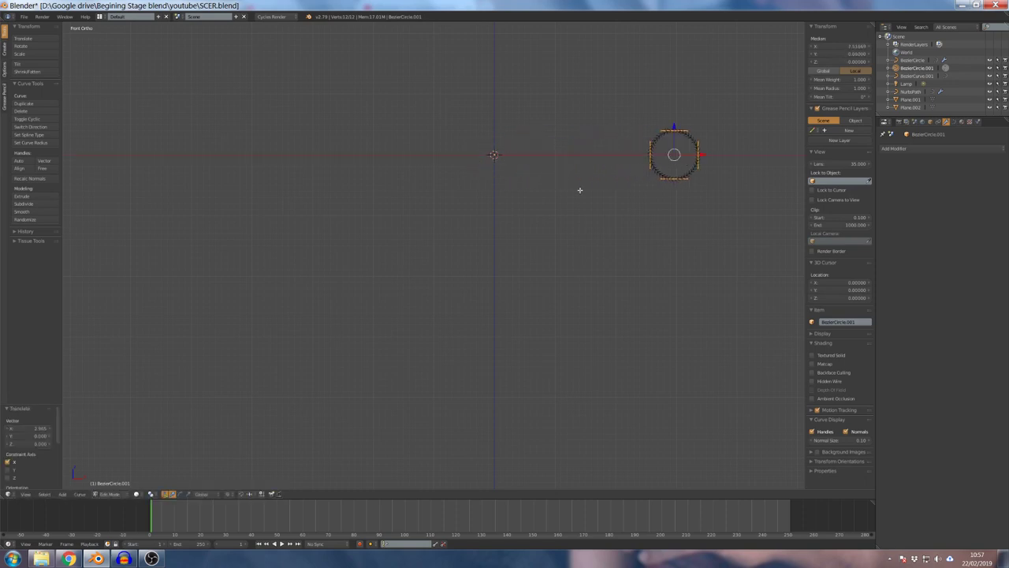
# - Show the Screencast Keys script in the Text Editor, return to 3D View, and start its display
pyautogui.click(16, 494)
pyautogui.click(36, 398)
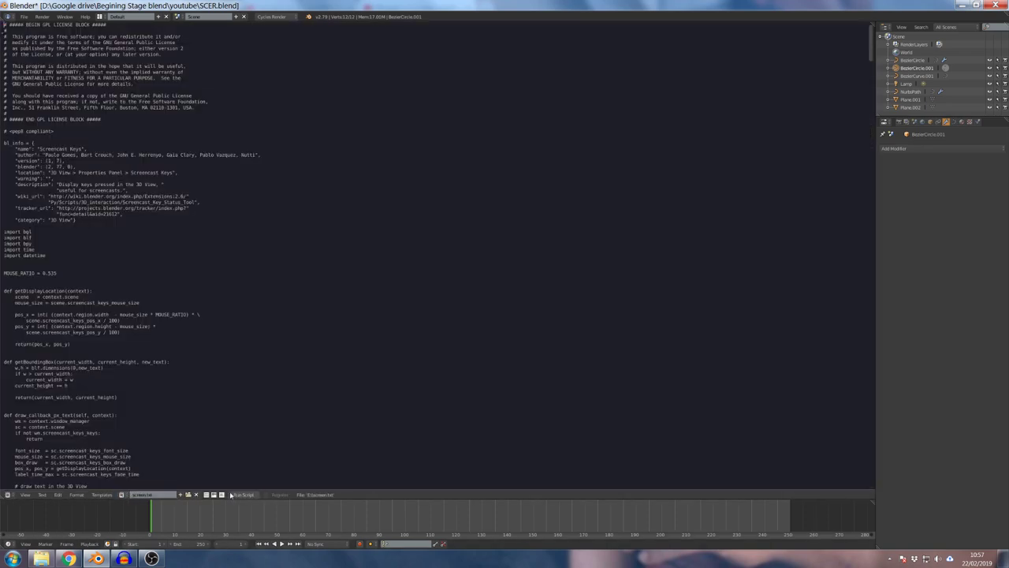
pyautogui.click(7, 494)
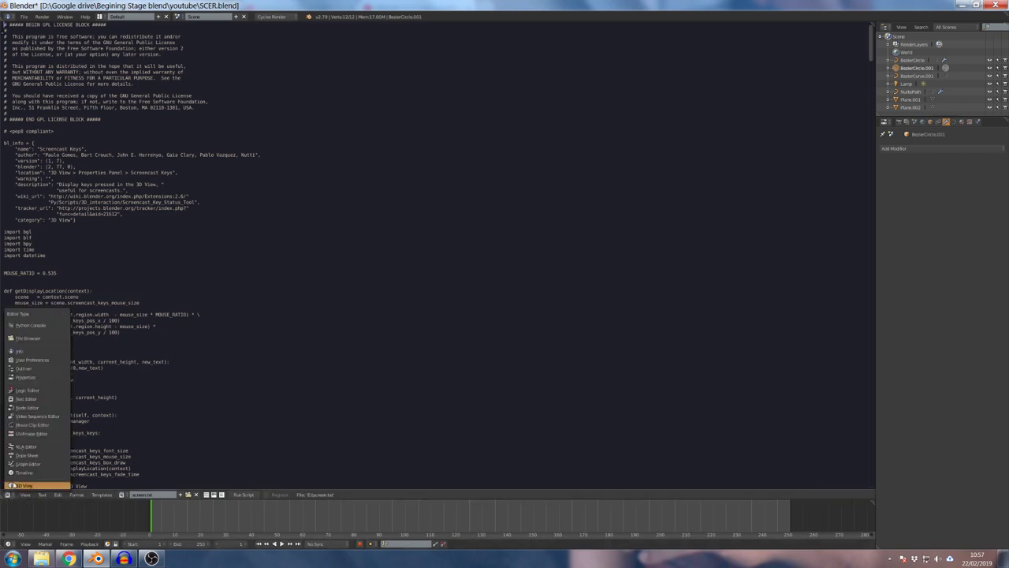
pyautogui.click(32, 484)
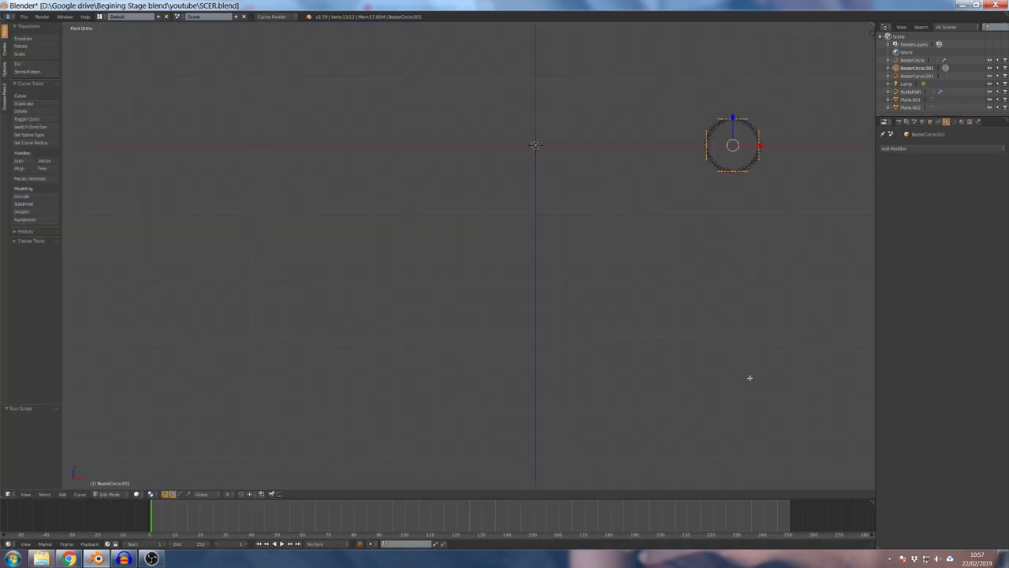
pyautogui.scroll(-1, 824, 377)
pyautogui.click(836, 471)
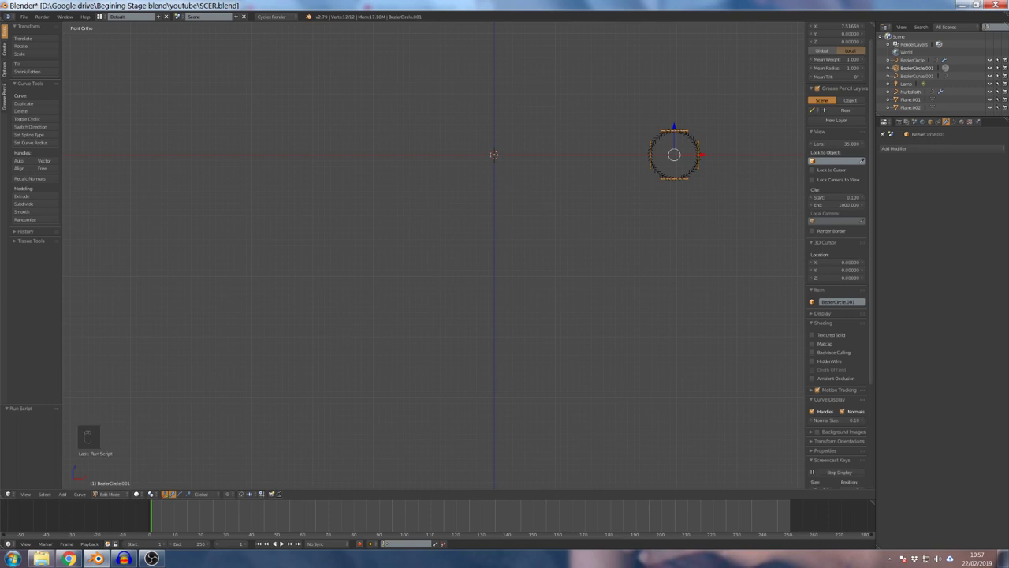
pyautogui.moveTo(571, 221); pyautogui.dragTo(536, 133, button='middle')
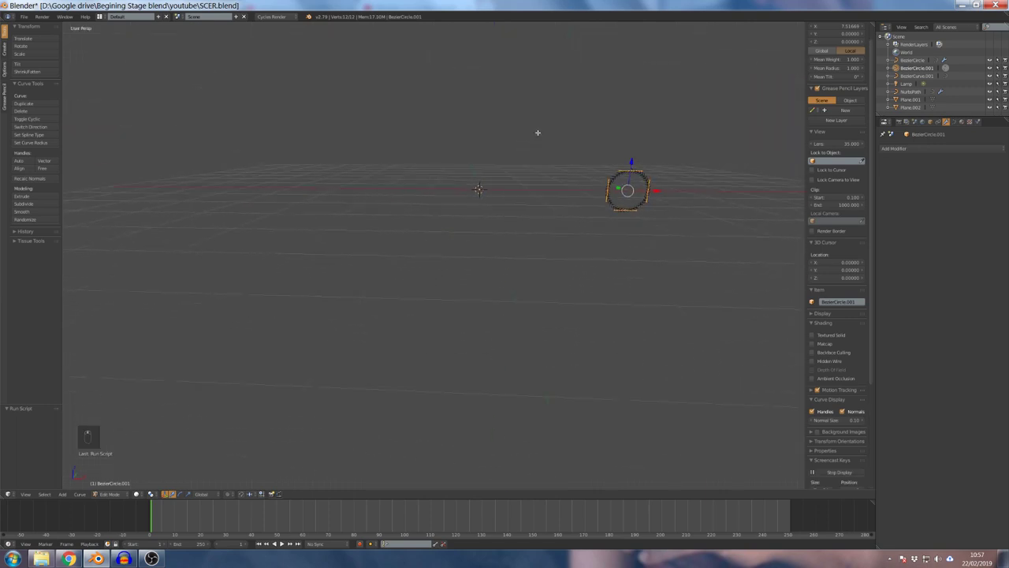
# - Add a Screw modifier to the circle and try different revolution axes
pyautogui.click(913, 149)
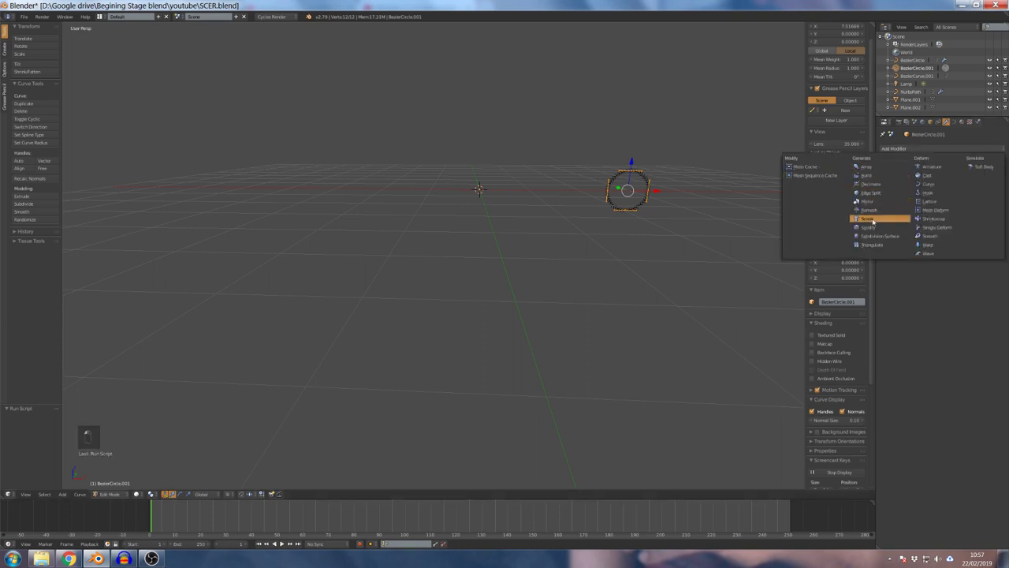
pyautogui.click(867, 219)
pyautogui.moveTo(693, 189); pyautogui.dragTo(477, 221, button='middle')
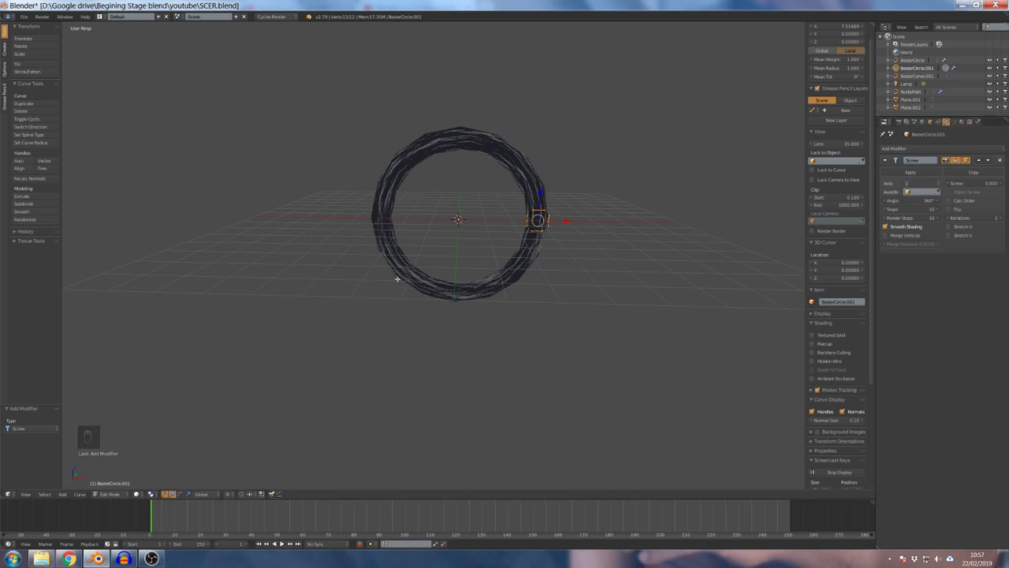
pyautogui.click(901, 182)
pyautogui.click(908, 175)
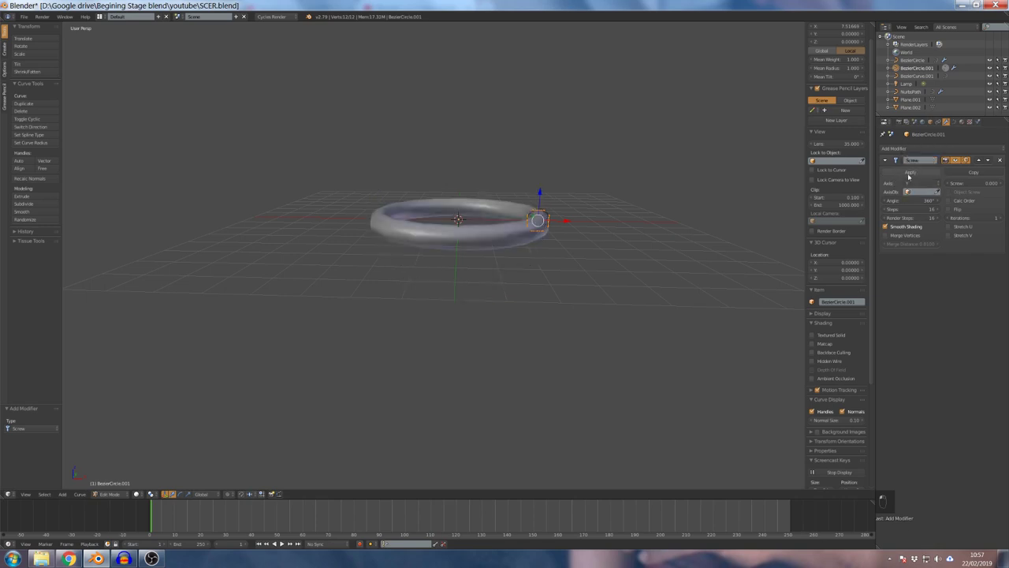
pyautogui.click(917, 183)
pyautogui.click(917, 174)
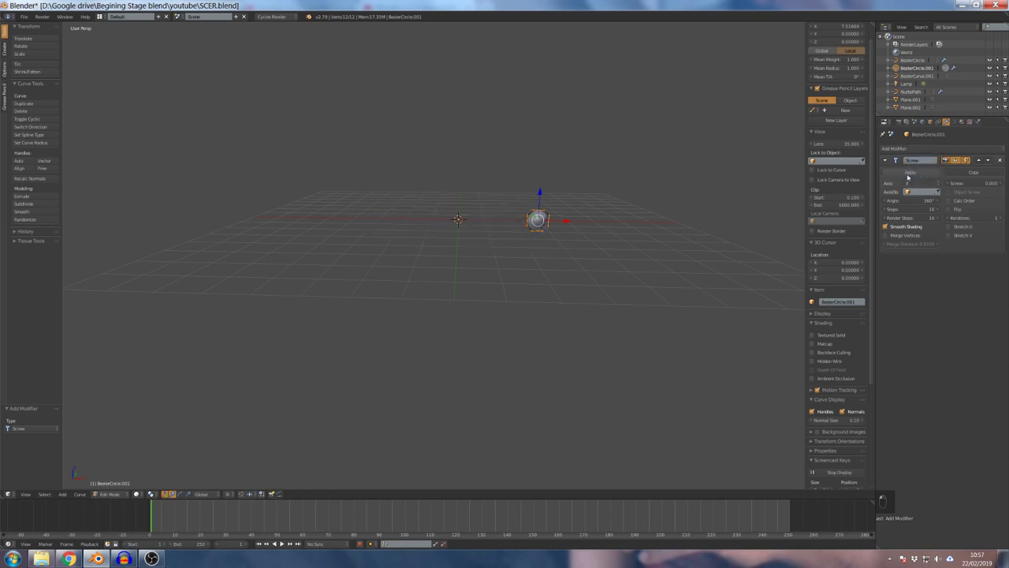
pyautogui.moveTo(544, 219); pyautogui.dragTo(606, 156, button='middle')
# - Set the Screw axis to Y so the circle revolves into a flat torus ring
pyautogui.scroll(5, 485, 213)
pyautogui.scroll(-3, 495, 216)
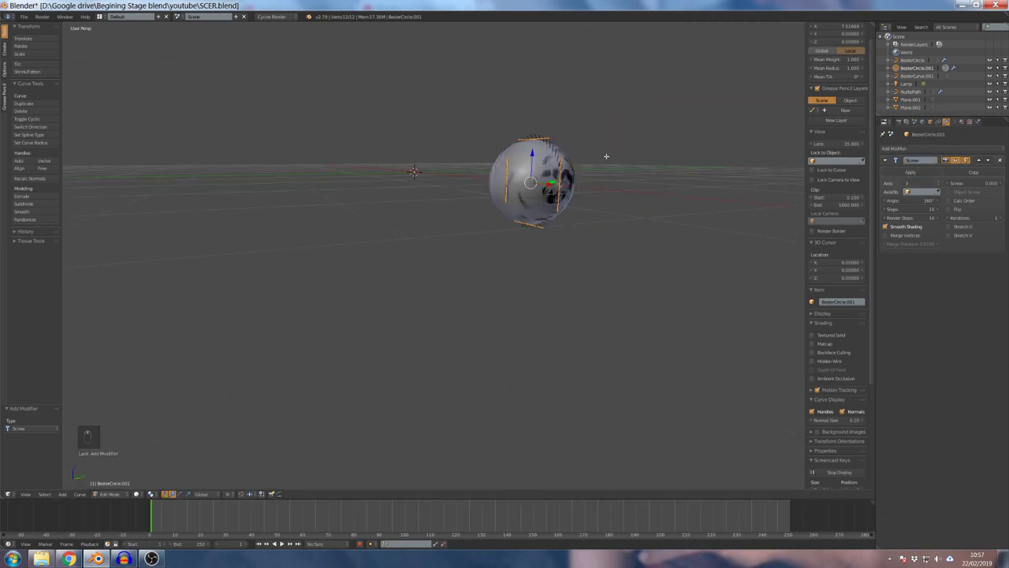
pyautogui.moveTo(521, 221); pyautogui.dragTo(531, 246, button='middle')
pyautogui.scroll(-3, 526, 237)
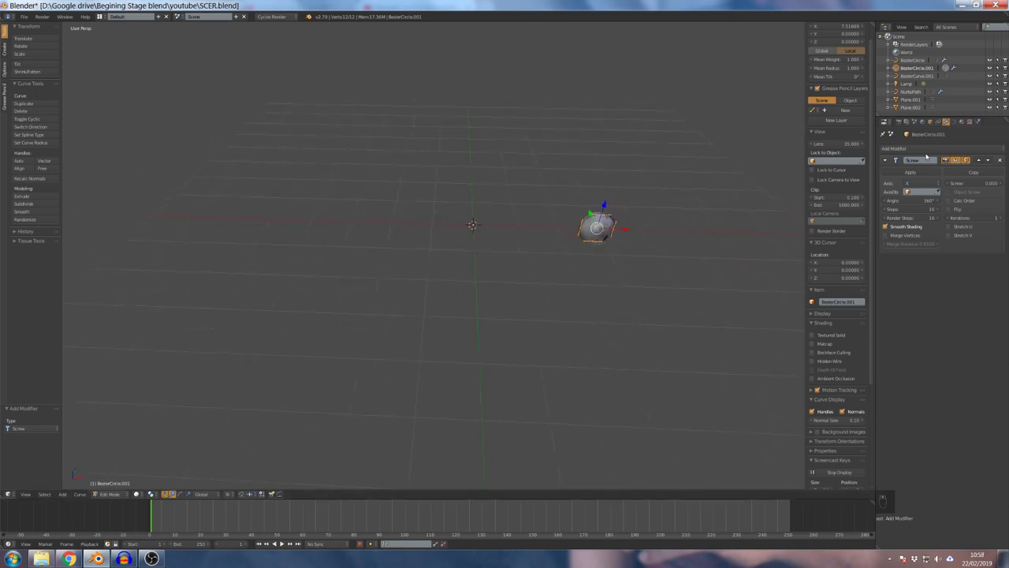
pyautogui.click(921, 183)
pyautogui.click(921, 168)
pyautogui.scroll(-3, 550, 187)
pyautogui.moveTo(549, 187); pyautogui.dragTo(540, 145, button='middle')
pyautogui.moveTo(615, 274); pyautogui.dragTo(598, 263, button='middle')
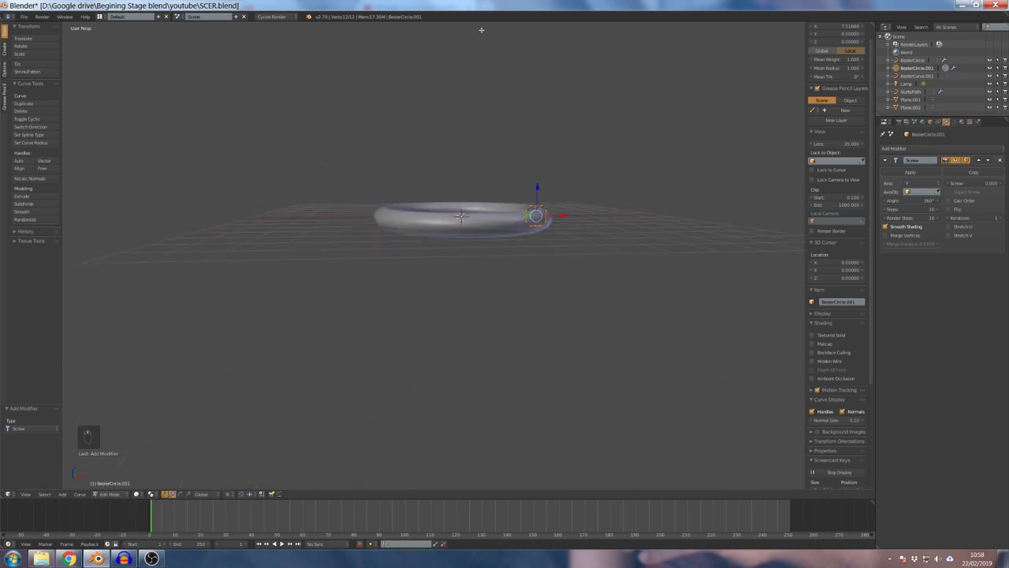
pyautogui.moveTo(516, 213); pyautogui.dragTo(520, 212, button='middle')
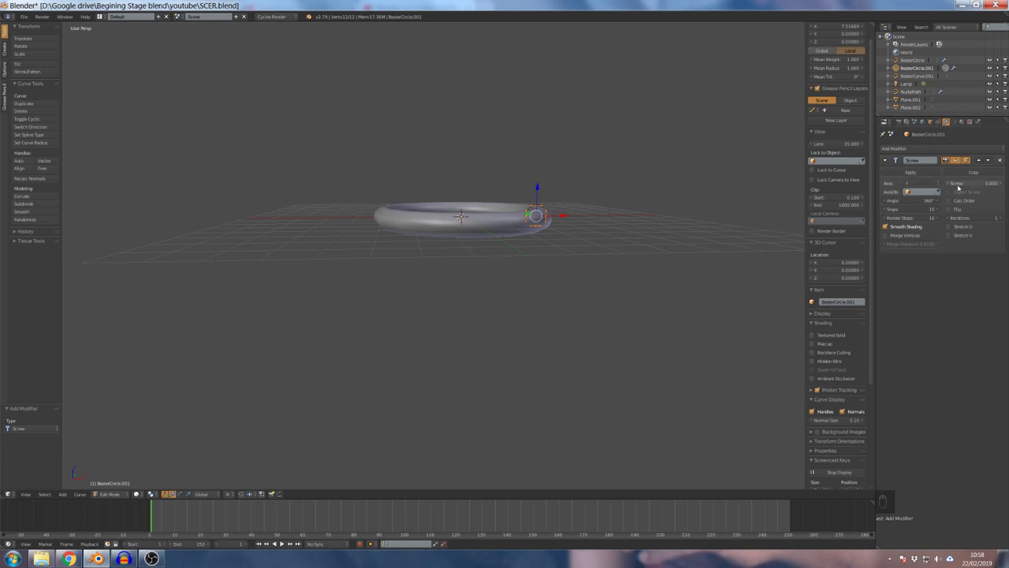
# - Raise the Screw modifier's screw offset to 34.9 and its angle to about 2178°
pyautogui.click(959, 184)
pyautogui.moveTo(959, 184); pyautogui.dragTo(993, 184)
pyautogui.scroll(-4, 689, 182)
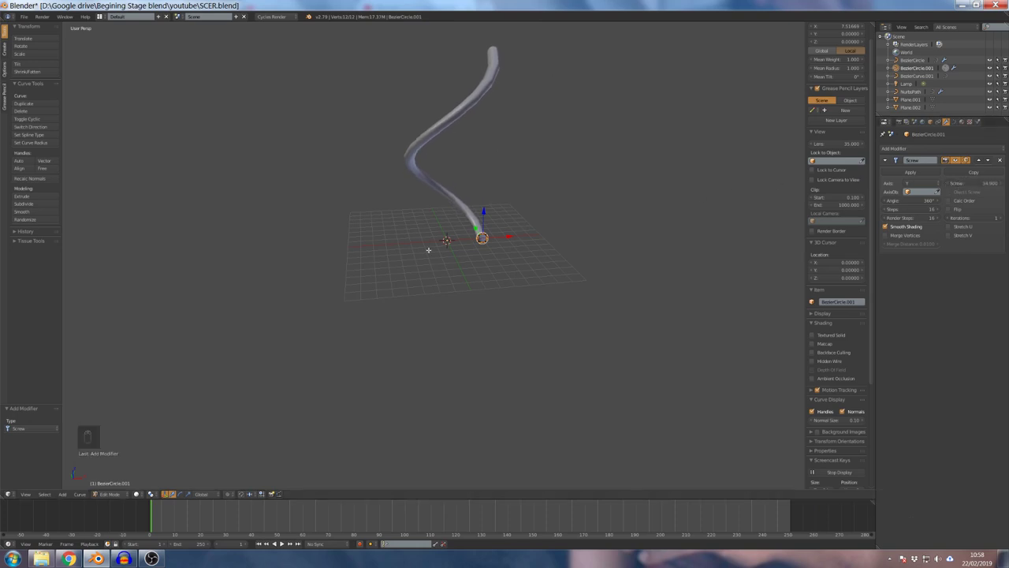
pyautogui.scroll(-5, 473, 185)
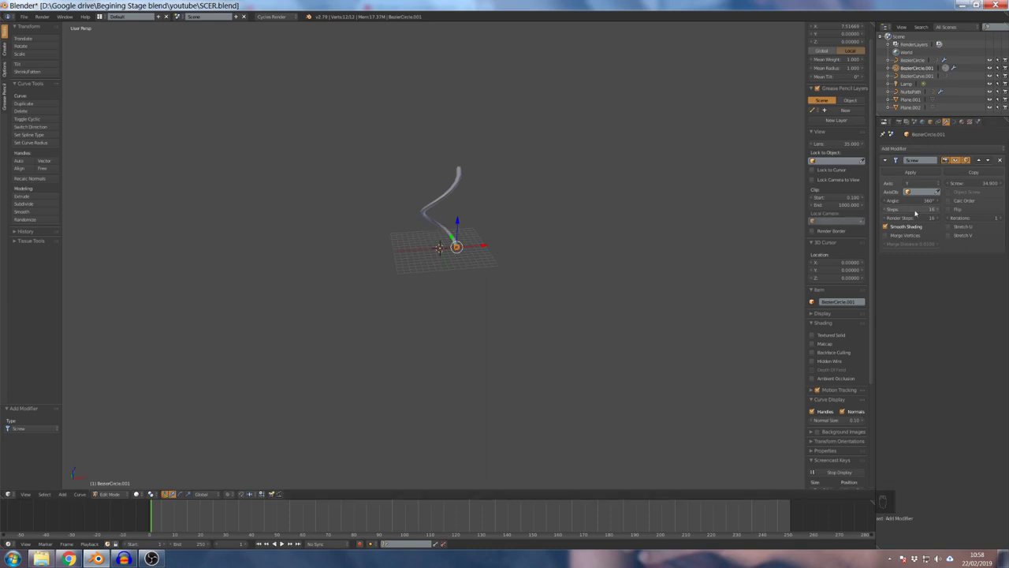
pyautogui.moveTo(909, 202); pyautogui.dragTo(965, 202)
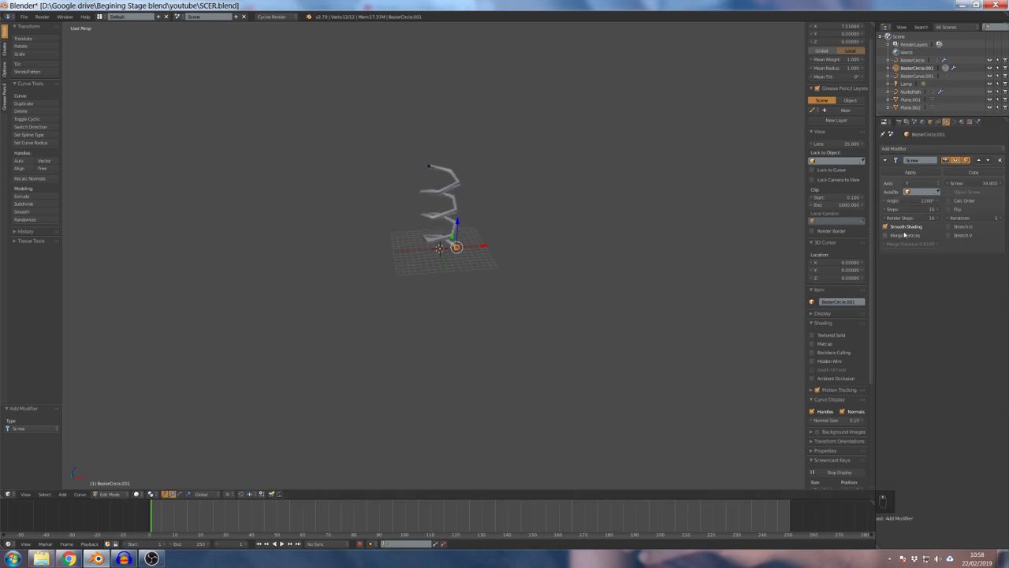
pyautogui.moveTo(922, 201)
pyautogui.mouseDown()
pyautogui.moveTo(881, 201)
pyautogui.moveTo(937, 200)
pyautogui.mouseUp()
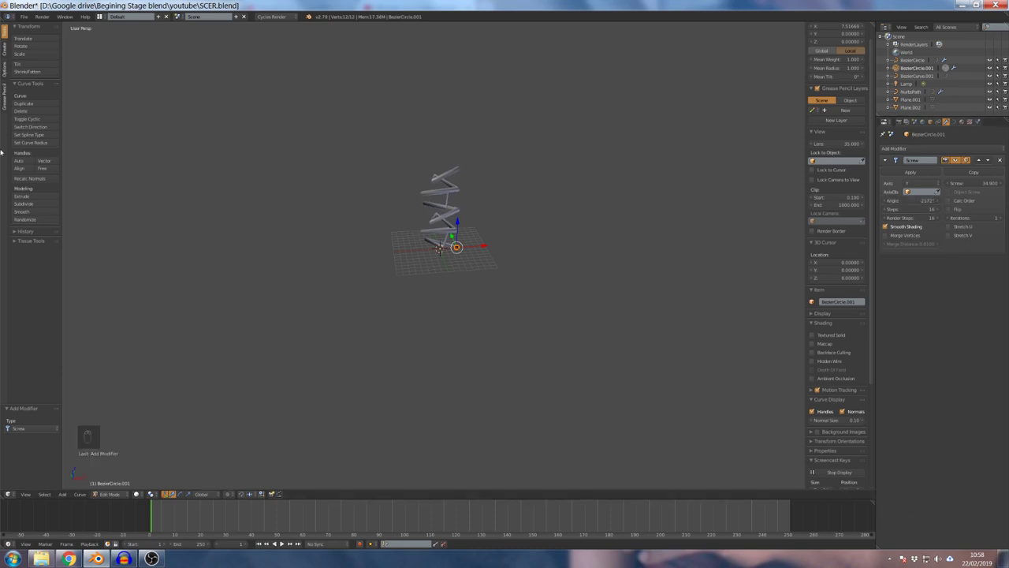
pyautogui.scroll(3, 525, 229)
pyautogui.scroll(-1, 525, 231)
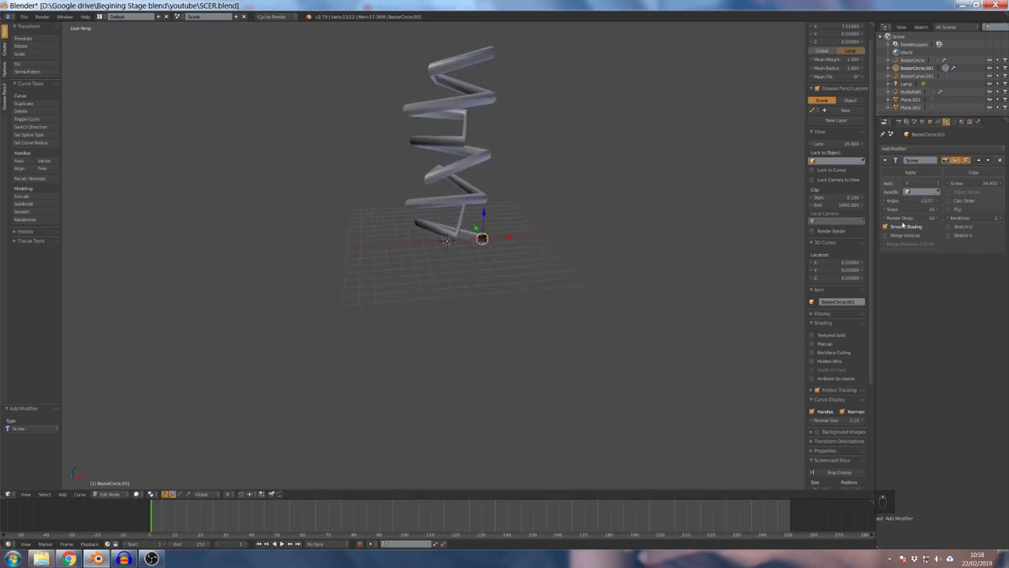
# - Increase the Screw modifier's steps to 103 to smooth the coil
pyautogui.moveTo(918, 210); pyautogui.dragTo(733, 212)
pyautogui.scroll(-3, 536, 177)
pyautogui.moveTo(906, 210); pyautogui.dragTo(752, 201)
pyautogui.scroll(3, 442, 204)
pyautogui.scroll(-2, 445, 210)
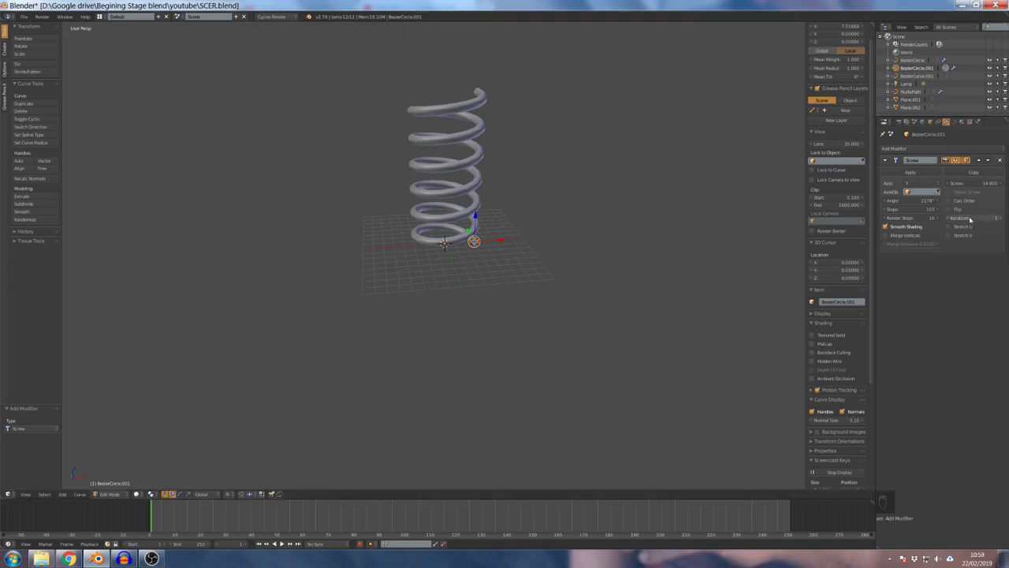
pyautogui.scroll(-3, 525, 136)
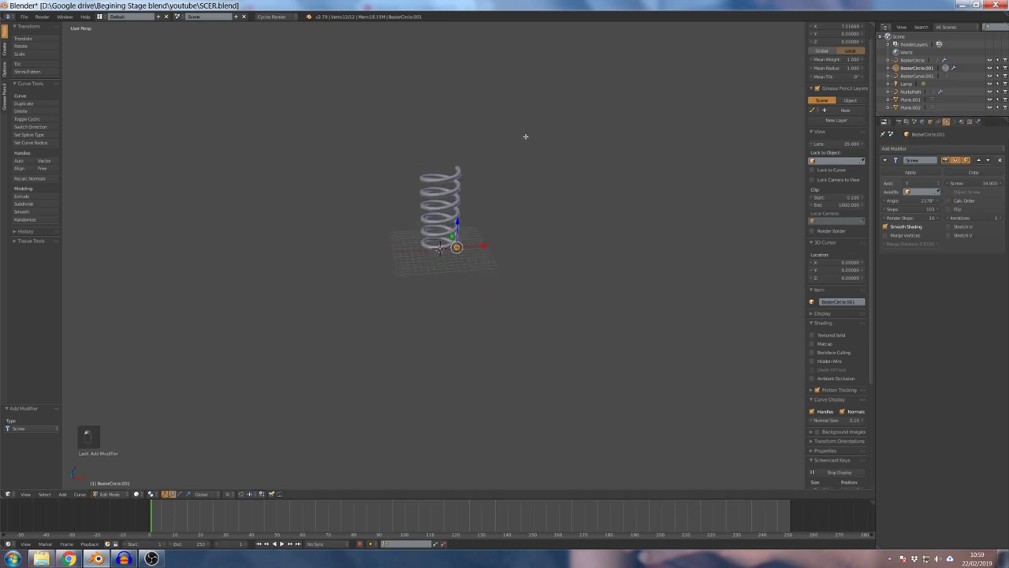
pyautogui.scroll(5, 444, 161)
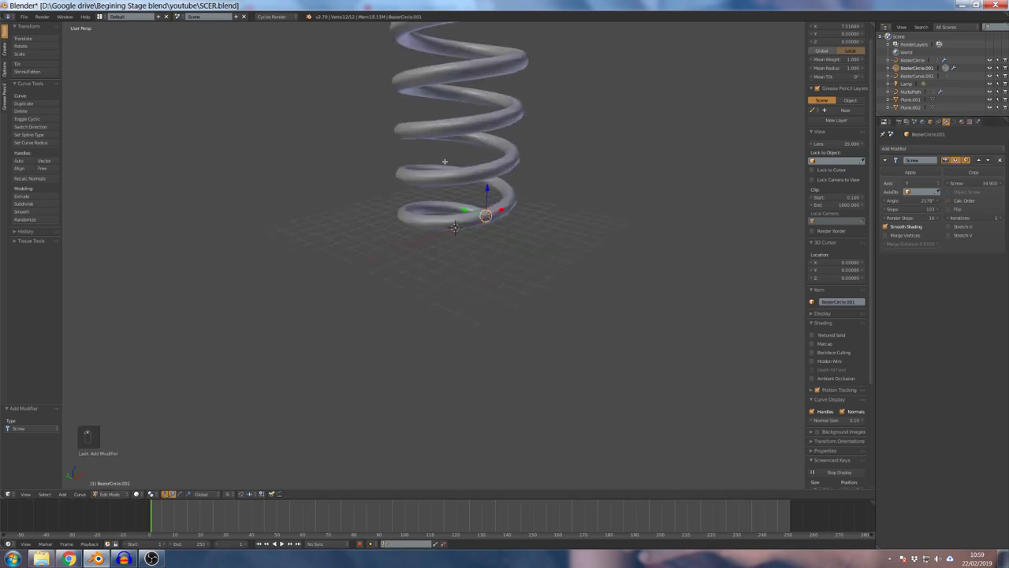
pyautogui.scroll(-2, 444, 160)
pyautogui.moveTo(444, 161); pyautogui.dragTo(446, 140, button='middle')
pyautogui.scroll(-4, 637, 216)
pyautogui.moveTo(509, 189); pyautogui.dragTo(477, 200, button='middle')
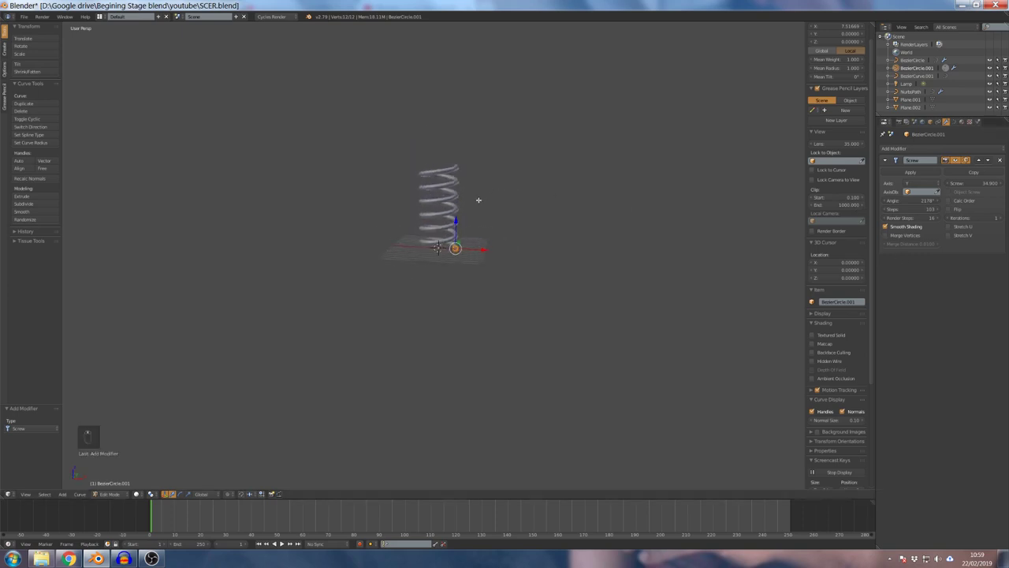
pyautogui.scroll(5, 478, 199)
pyautogui.scroll(4, 477, 200)
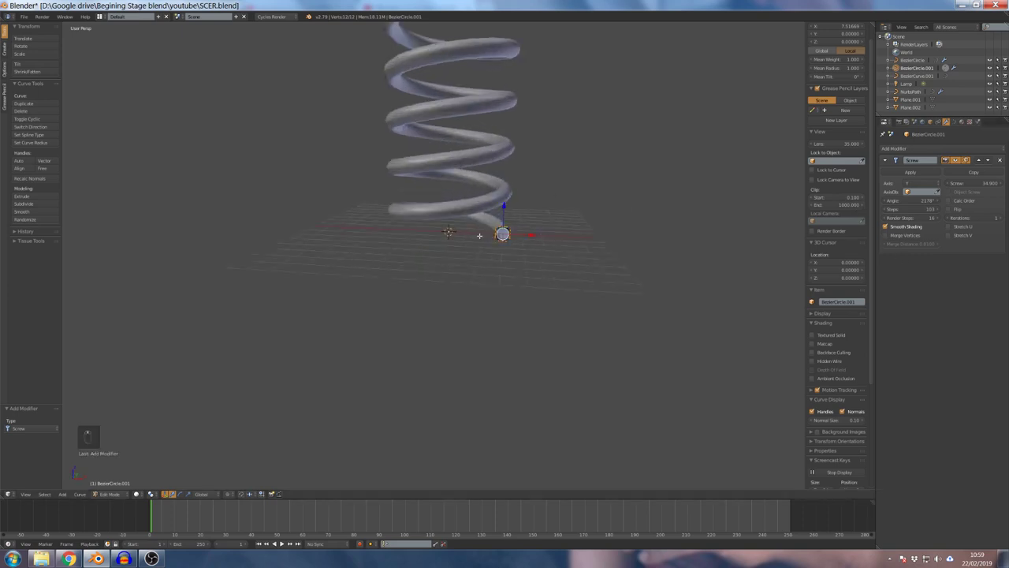
pyautogui.scroll(4, 557, 184)
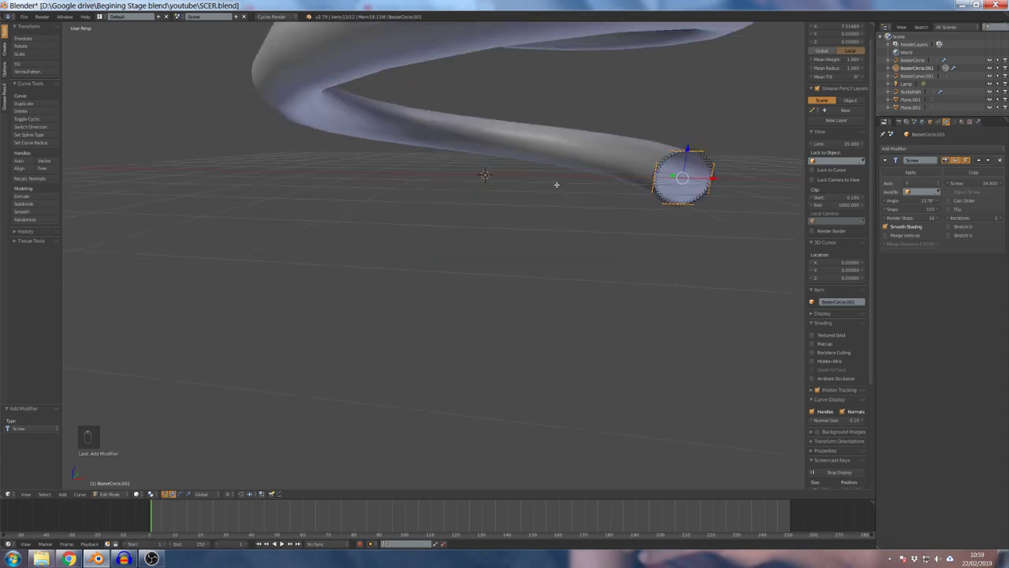
pyautogui.scroll(-3, 557, 184)
pyautogui.click(610, 208)
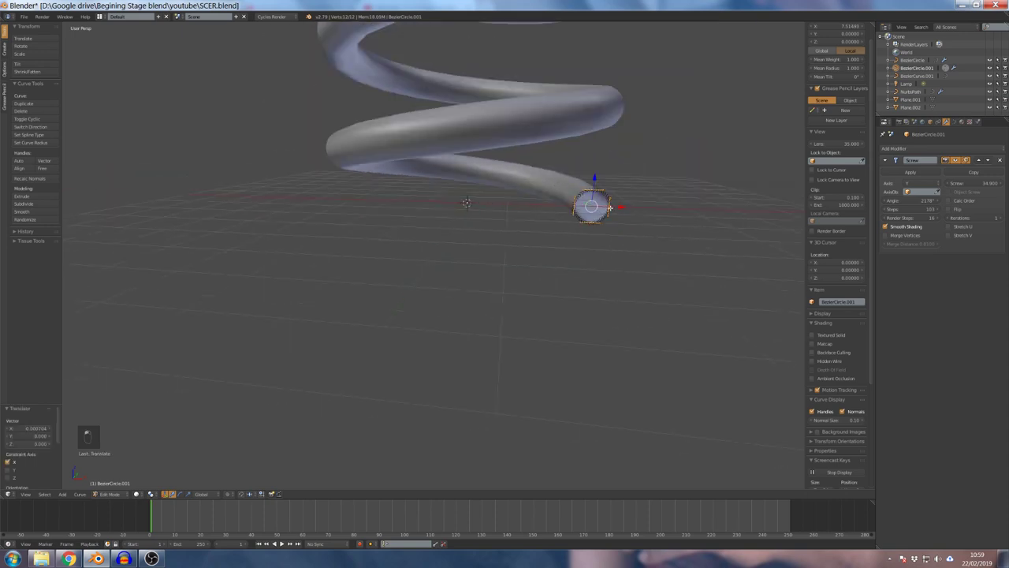
pyautogui.scroll(3, 618, 209)
pyautogui.press('Tab')
pyautogui.press('Tab')
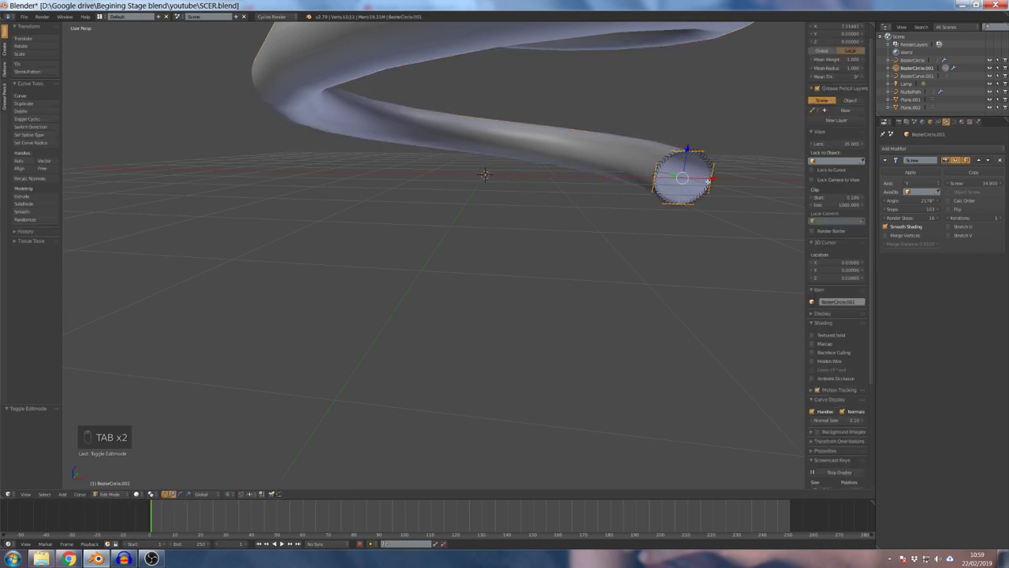
# - In front view, stretch the circle profile sideways and pinch its right end to a point
pyautogui.press('KP_1')
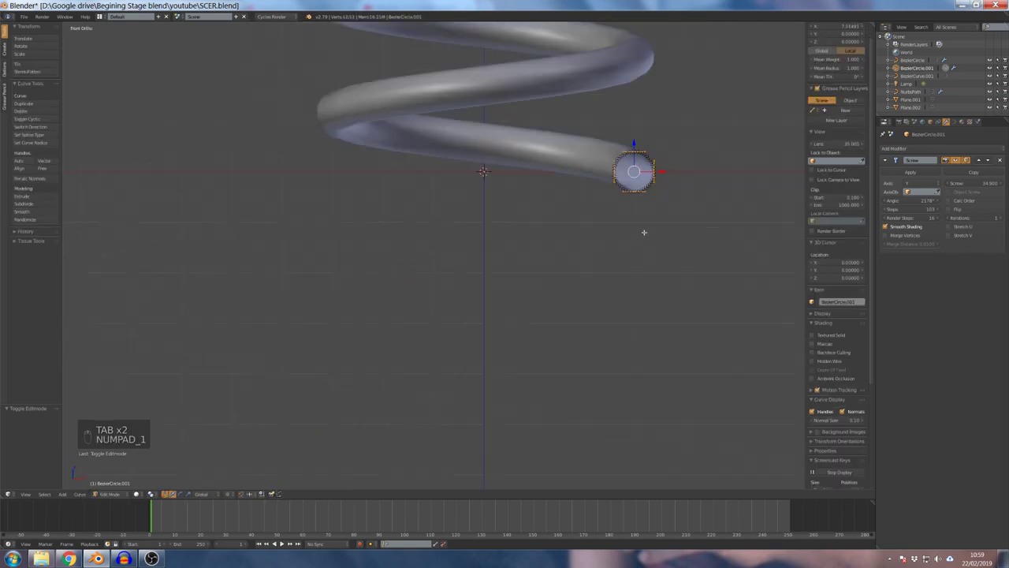
pyautogui.scroll(4, 641, 235)
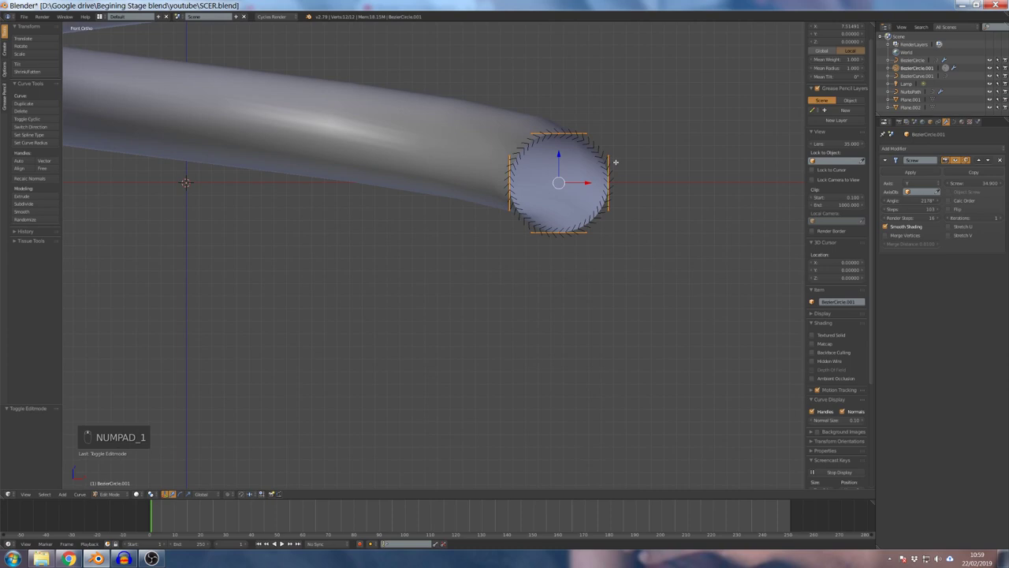
pyautogui.moveTo(609, 182); pyautogui.dragTo(741, 169, button='right')
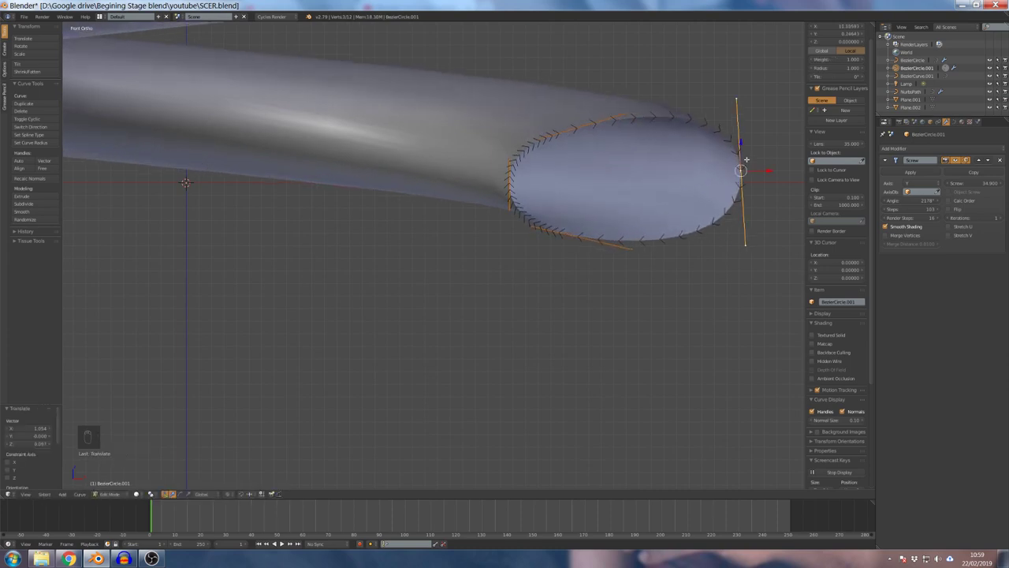
pyautogui.moveTo(739, 100); pyautogui.dragTo(701, 158)
# - Delete the circle's points, leaving an empty grid, and return to Object Mode
pyautogui.scroll(-4, 599, 159)
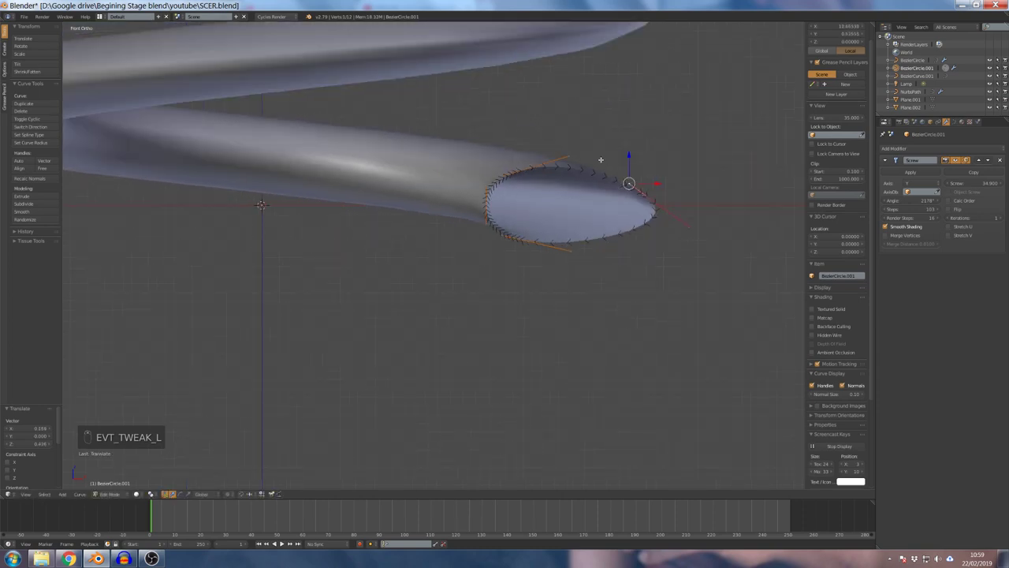
pyautogui.moveTo(599, 160); pyautogui.dragTo(586, 174, button='middle')
pyautogui.scroll(4, 586, 173)
pyautogui.scroll(-8, 586, 173)
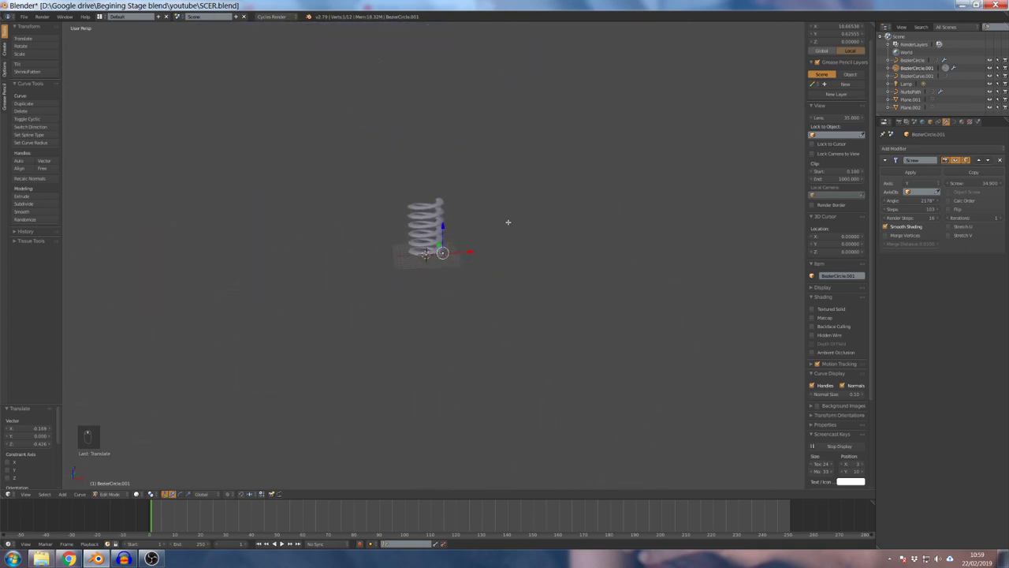
pyautogui.moveTo(458, 216); pyautogui.dragTo(505, 241, button='middle')
pyautogui.scroll(6, 504, 239)
pyautogui.scroll(-4, 504, 239)
pyautogui.press('x')
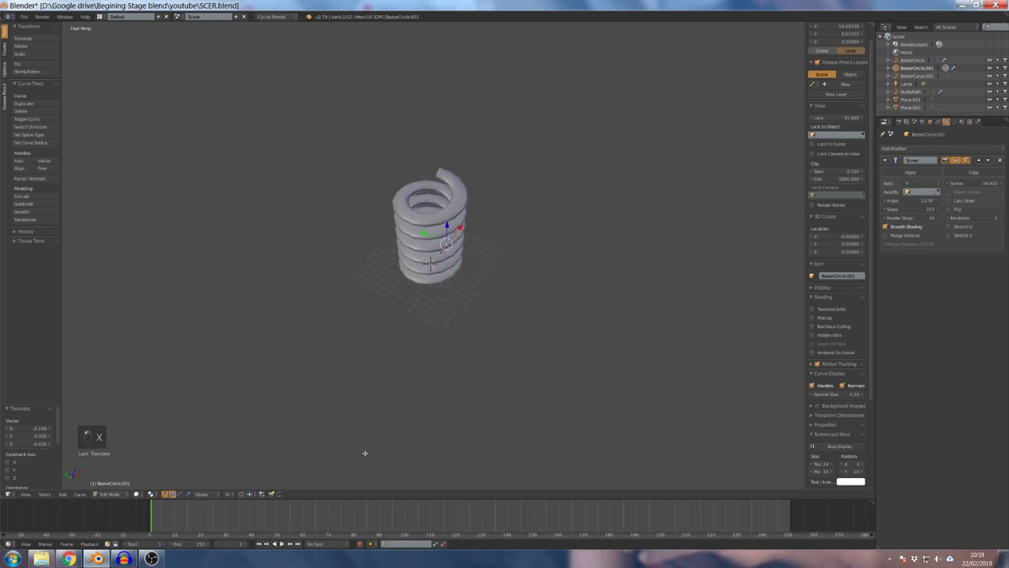
pyautogui.press('Tab')
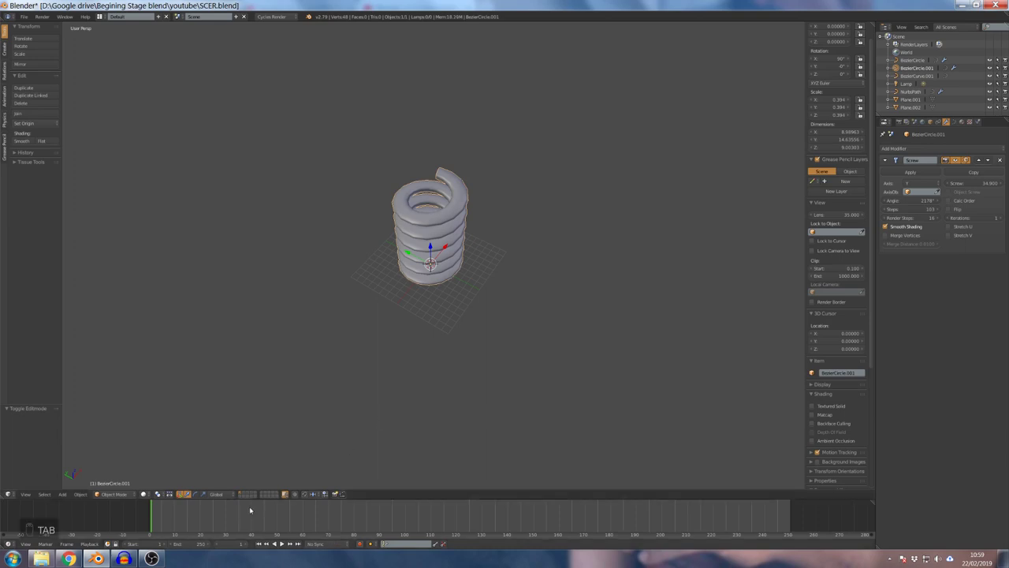
pyautogui.moveTo(398, 202); pyautogui.dragTo(435, 215, button='middle')
# - Add a new NURBS path in the front orthographic view
pyautogui.scroll(3, 435, 214)
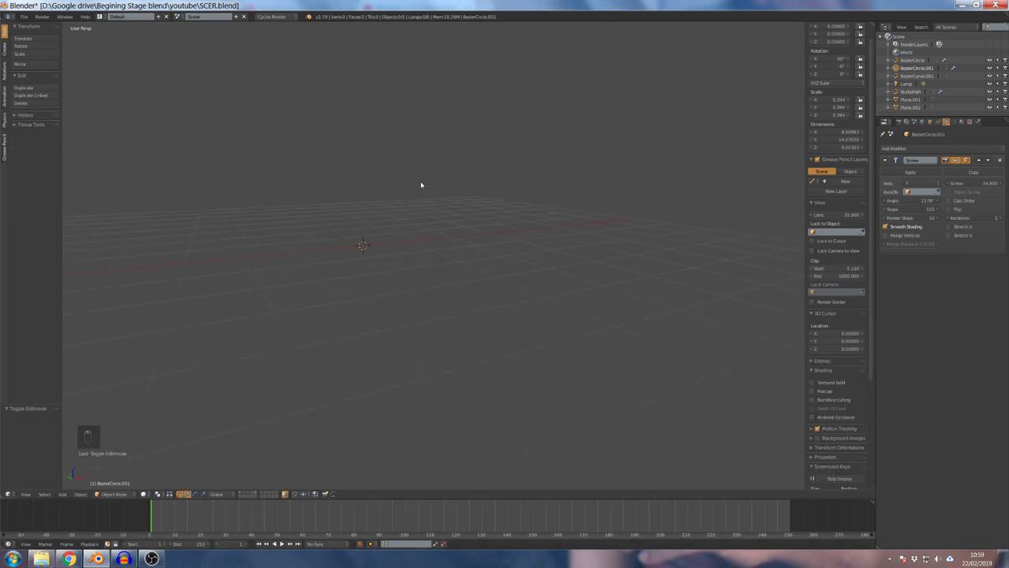
pyautogui.press('KP_1')
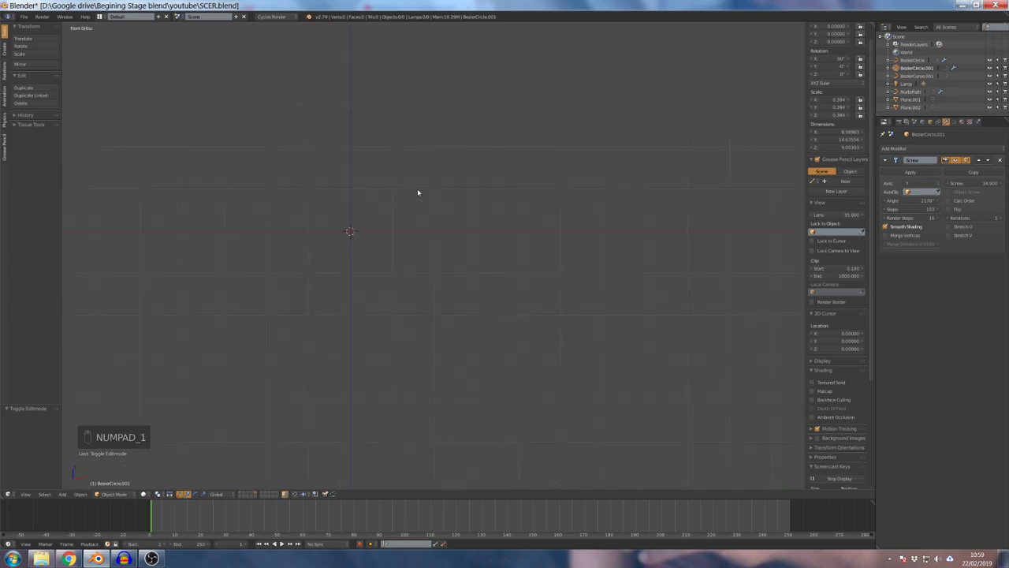
pyautogui.hotkey('shift', 'a')
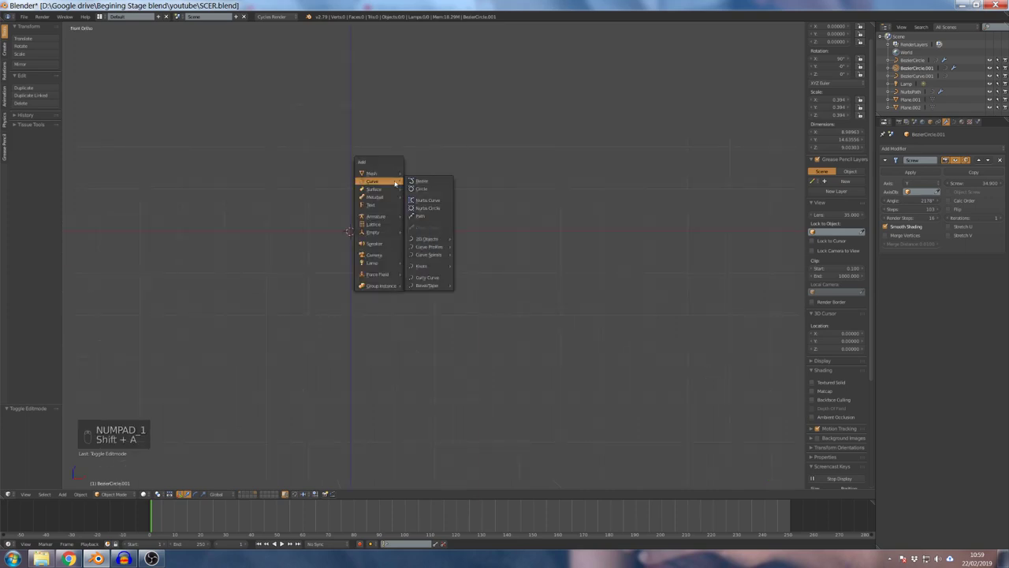
pyautogui.click(428, 223)
# - Rotate the path 90° upright and move it along X to -4.709
pyautogui.press('r')
pyautogui.write('90')
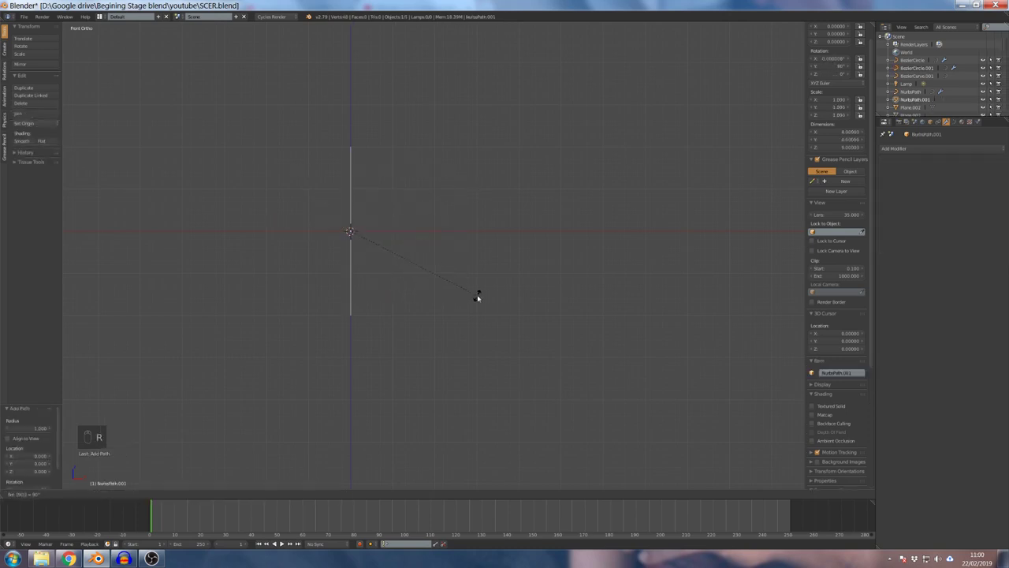
pyautogui.click(476, 297)
pyautogui.press('a')
pyautogui.press('a')
pyautogui.press('g')
pyautogui.press('x')
pyautogui.click(182, 205)
pyautogui.scroll(-4, 181, 225)
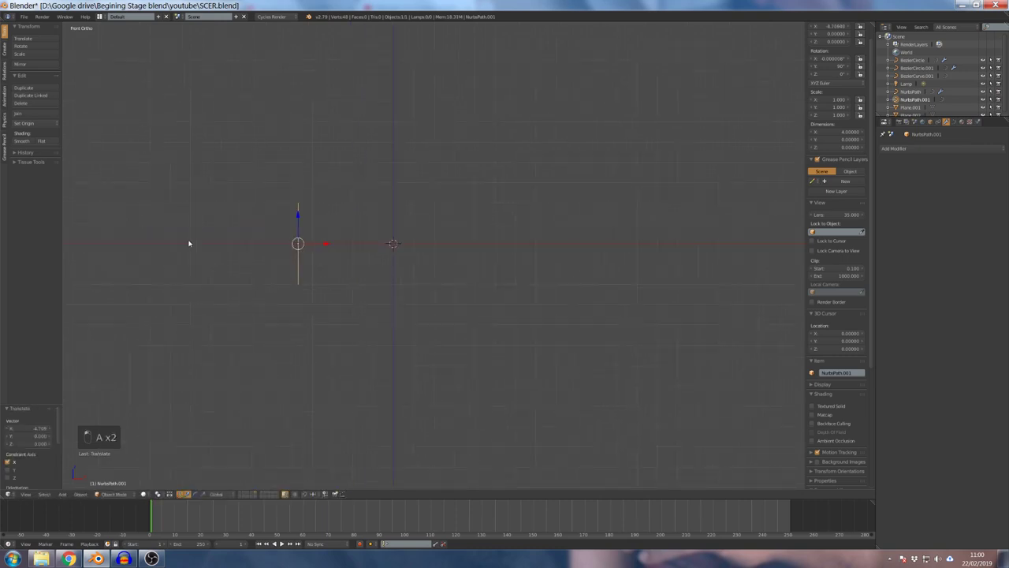
pyautogui.press('Tab')
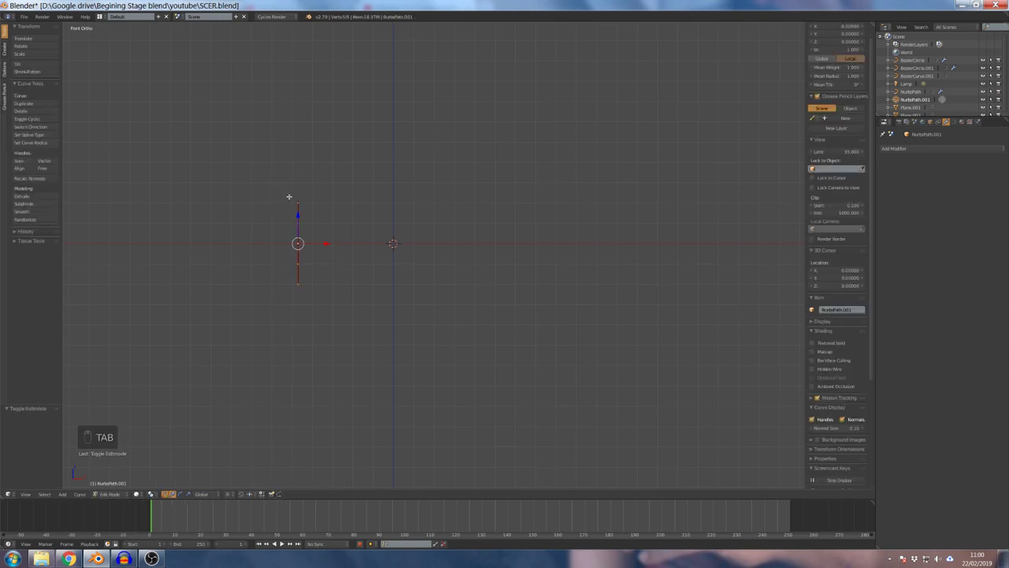
# - Bend the path: bottom point right along X, top point up, middle points left
pyautogui.rightClick(298, 283)
pyautogui.press('g')
pyautogui.press('x')
pyautogui.click(410, 296)
pyautogui.rightClick(298, 203)
pyautogui.moveTo(298, 203); pyautogui.dragTo(304, 96)
pyautogui.rightClick(296, 225)
pyautogui.moveTo(296, 225); pyautogui.dragTo(264, 219)
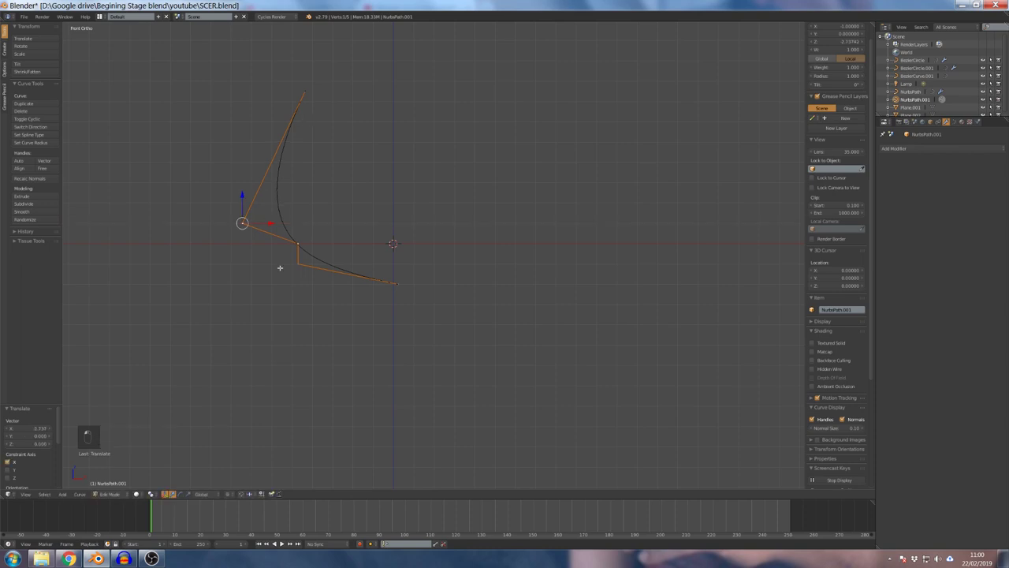
pyautogui.rightClick(297, 249)
pyautogui.moveTo(297, 249); pyautogui.dragTo(260, 265)
# - Raise the top point and extrude several new points from the path's top end
pyautogui.rightClick(305, 93)
pyautogui.press('e')
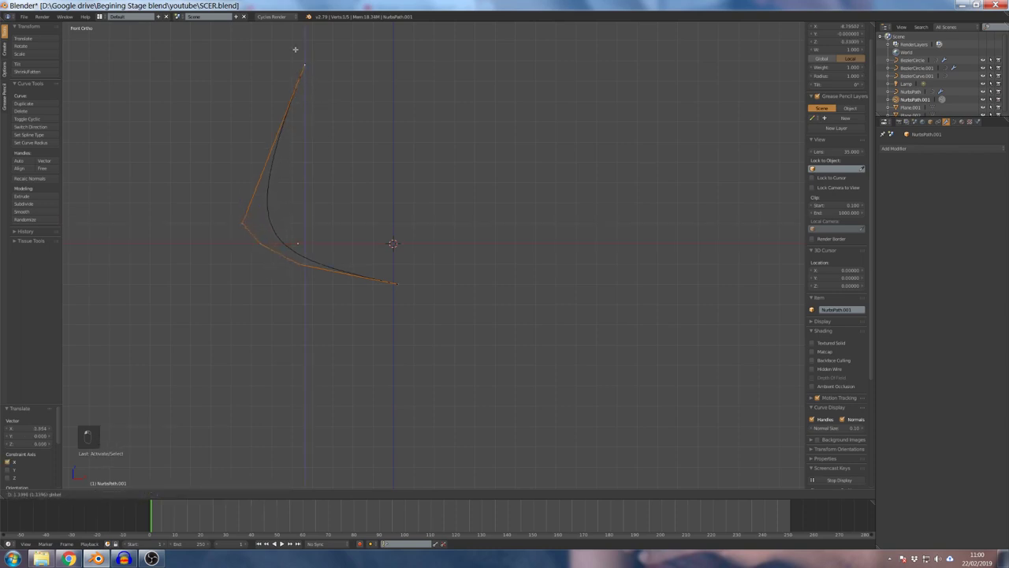
pyautogui.press('Escape')
pyautogui.moveTo(305, 75); pyautogui.dragTo(308, 67)
pyautogui.press('e')
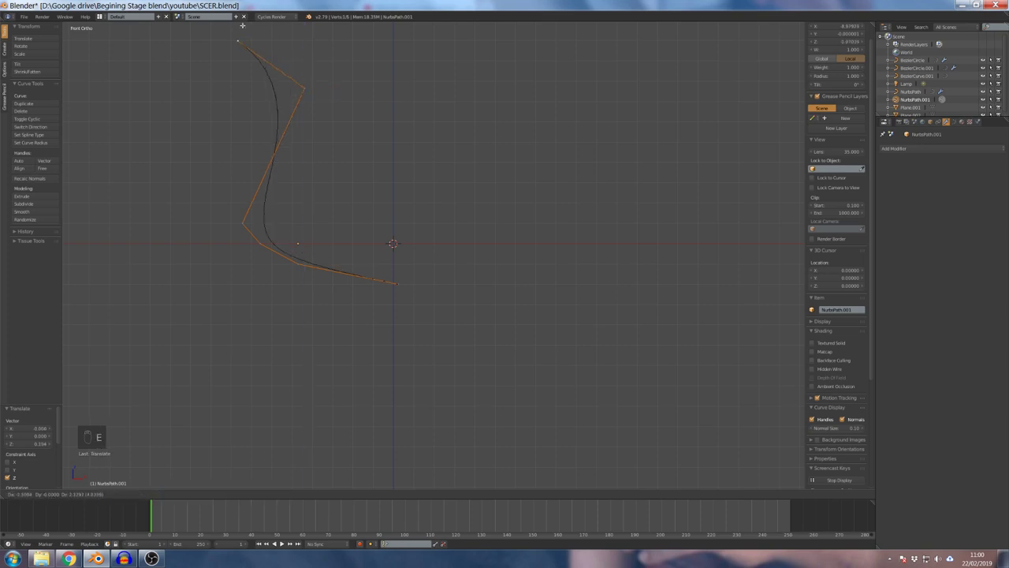
pyautogui.click(262, 25)
pyautogui.scroll(-4, 273, 61)
pyautogui.moveTo(274, 61); pyautogui.dragTo(295, 111, button='middle')
pyautogui.press('e')
pyautogui.click(407, 97)
pyautogui.press('e')
pyautogui.click(354, 85)
pyautogui.press('e')
pyautogui.click(359, 84)
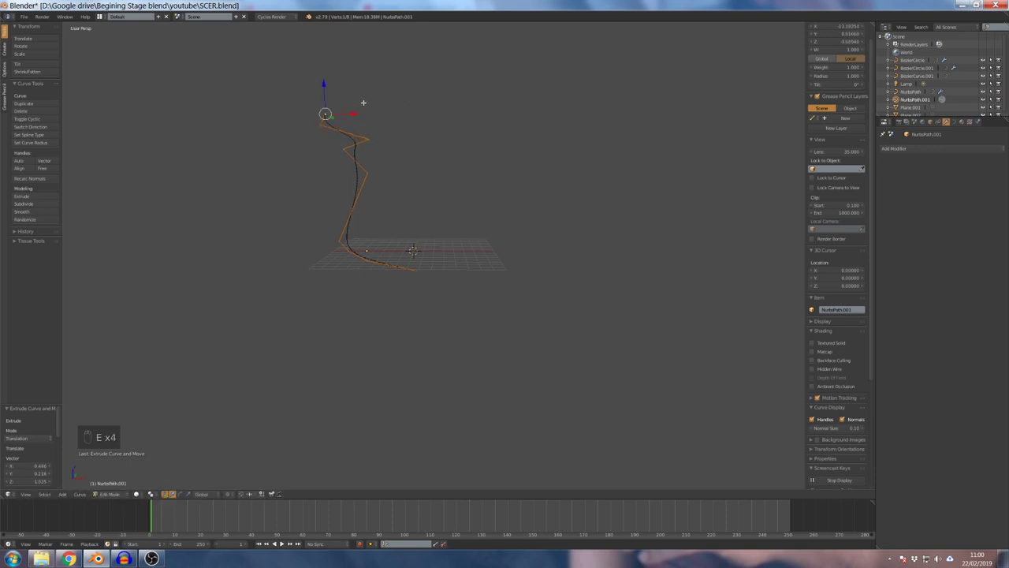
# - Check the profile from the side and undo the four extra extruded points
pyautogui.press('KP_1')
pyautogui.press('KP_3')
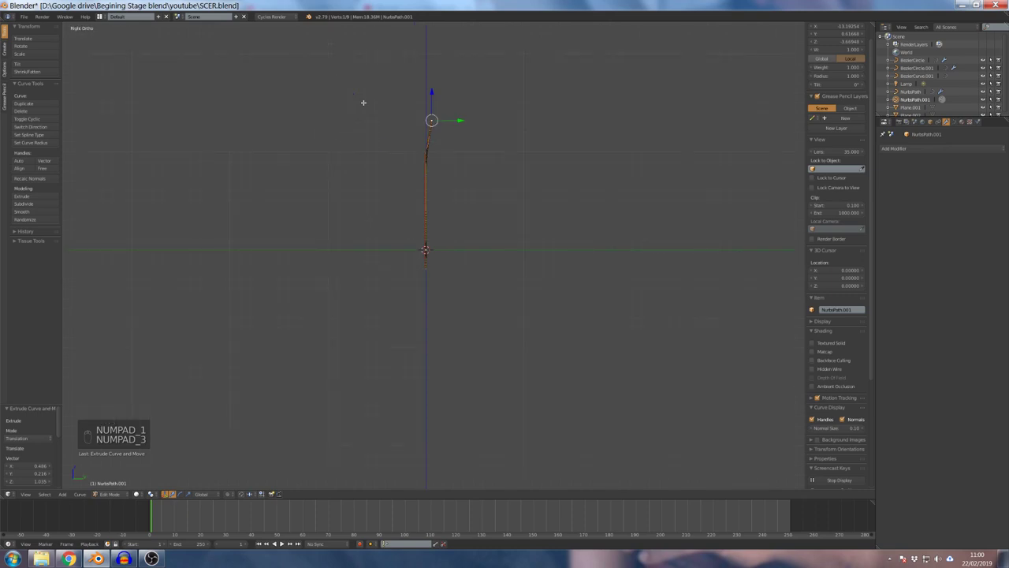
pyautogui.scroll(3, 410, 117)
pyautogui.scroll(-1, 425, 228)
pyautogui.keyDown('shift'); pyautogui.scroll(2, 426, 228); pyautogui.keyUp('shift')
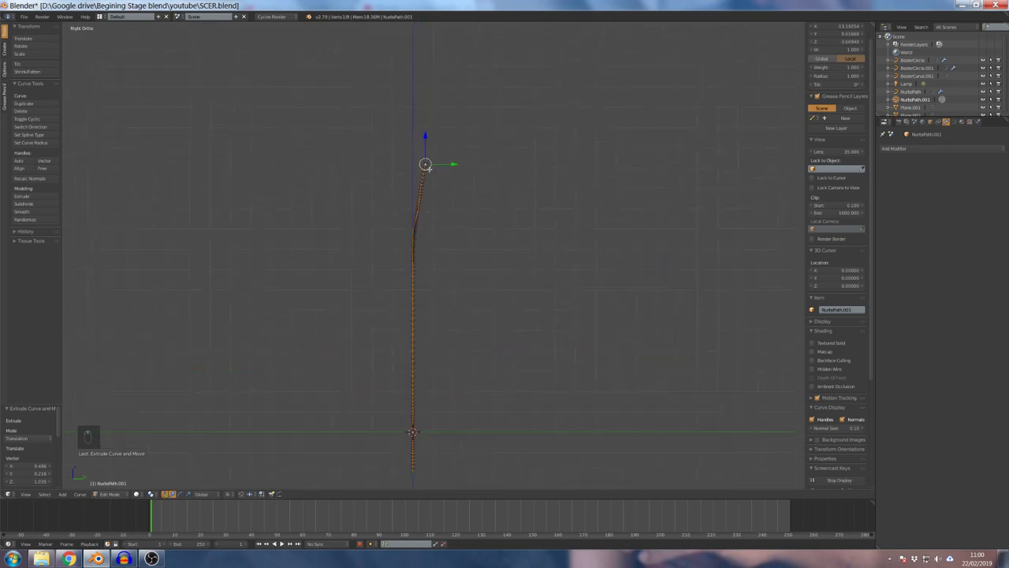
pyautogui.hotkey('ctrl', 'z')
pyautogui.hotkey('ctrl', 'z')
pyautogui.hotkey('ctrl', 'z')
pyautogui.hotkey('ctrl', 'z')
# - Extrude three new points upward into a tall wavy profile, then leave Edit Mode
pyautogui.press('KP_1')
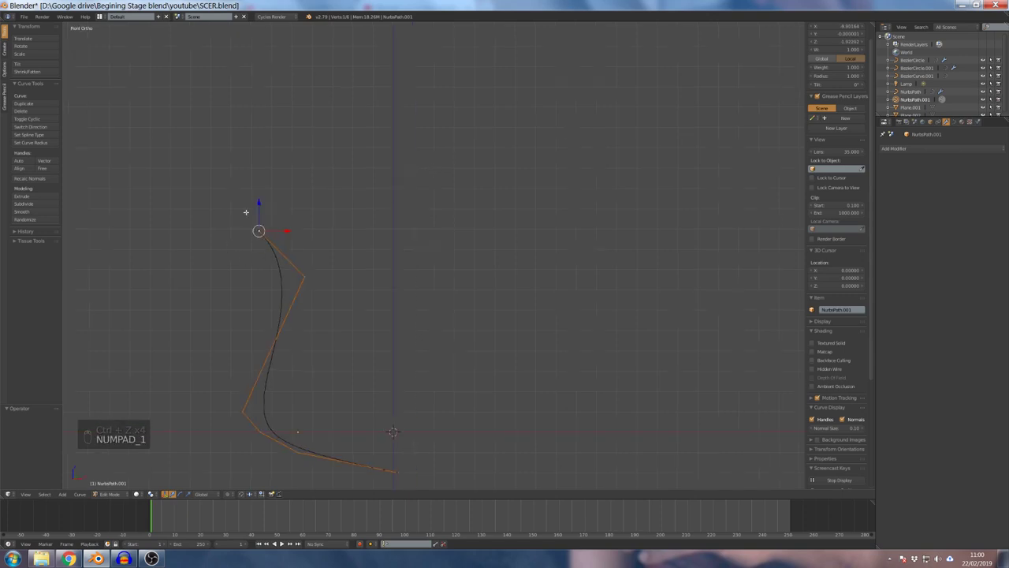
pyautogui.press('e')
pyautogui.click(252, 175)
pyautogui.press('e')
pyautogui.click(214, 147)
pyautogui.press('e')
pyautogui.click(236, 100)
pyautogui.press('KP_3')
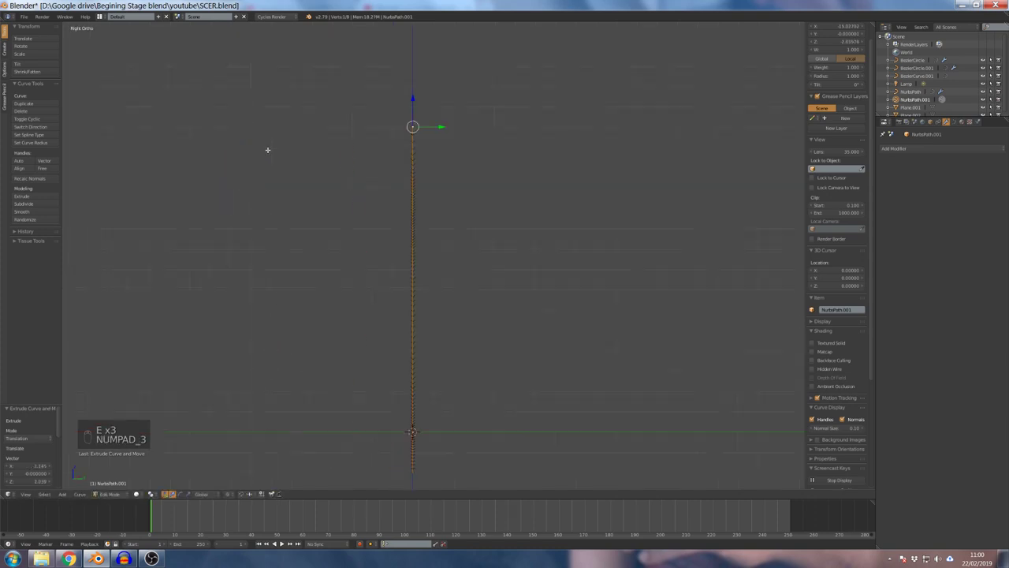
pyautogui.press('KP_1')
pyautogui.scroll(-3, 323, 241)
pyautogui.press('Tab')
pyautogui.scroll(-3, 376, 275)
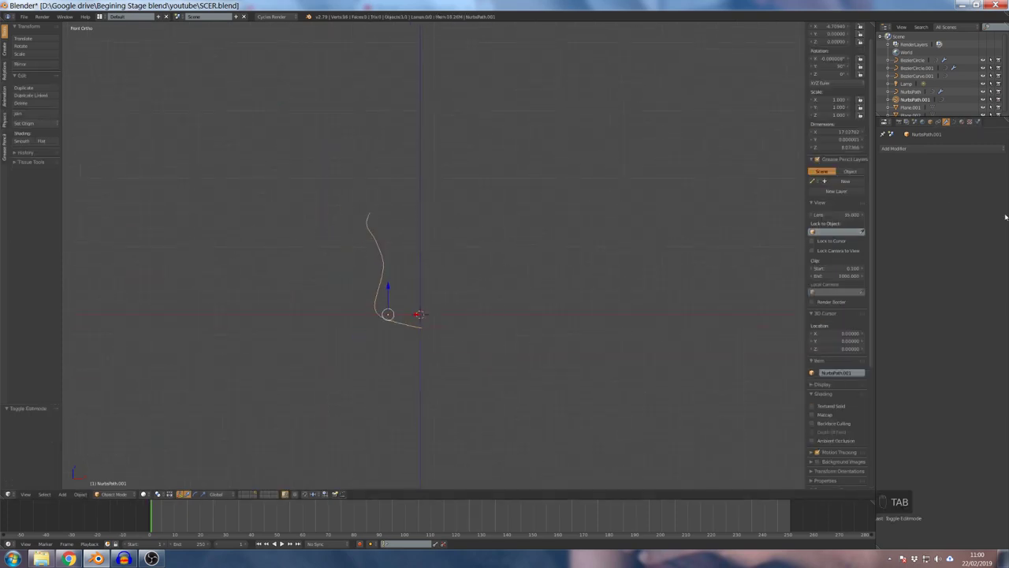
# - Add a Screw modifier to the profile and set its revolve axis to X
pyautogui.click(952, 149)
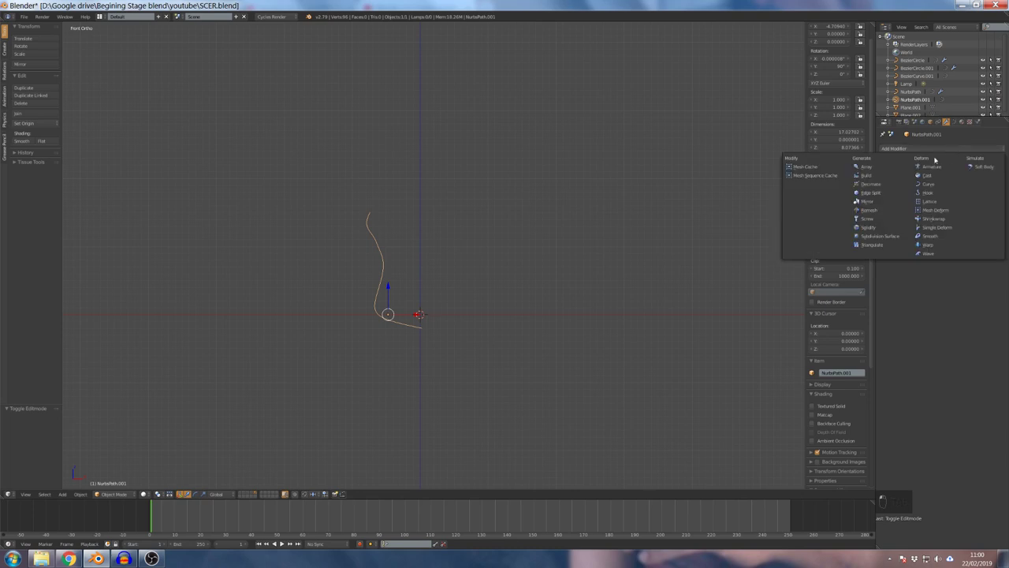
pyautogui.click(878, 223)
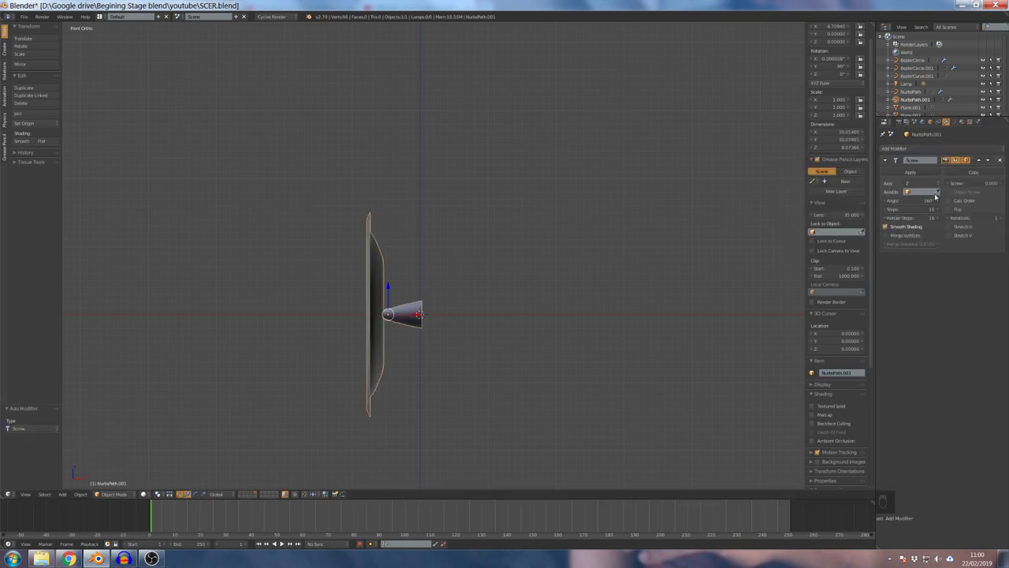
pyautogui.moveTo(212, 249); pyautogui.dragTo(264, 231, button='middle')
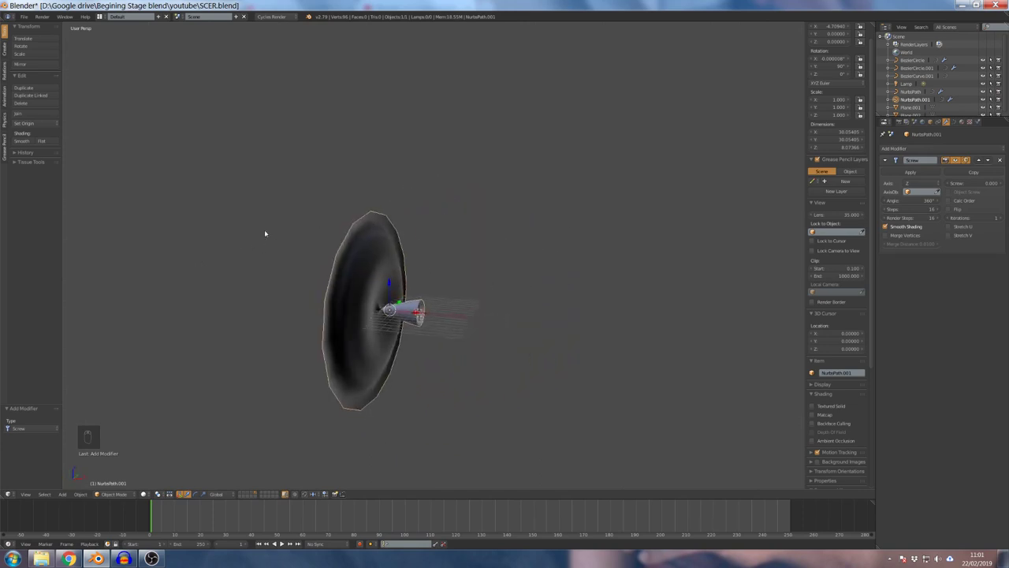
pyautogui.click(918, 185)
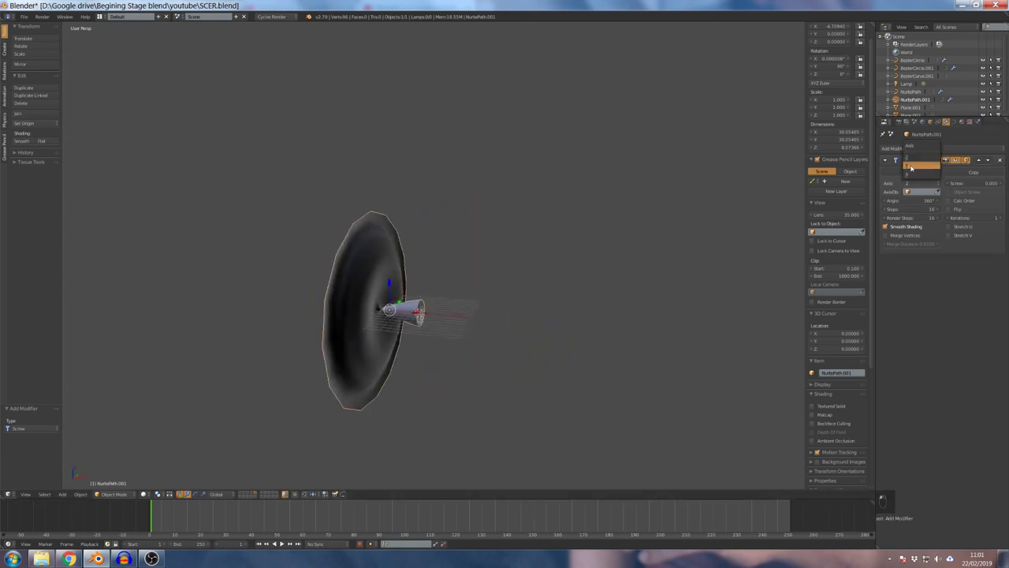
pyautogui.click(918, 167)
pyautogui.click(918, 185)
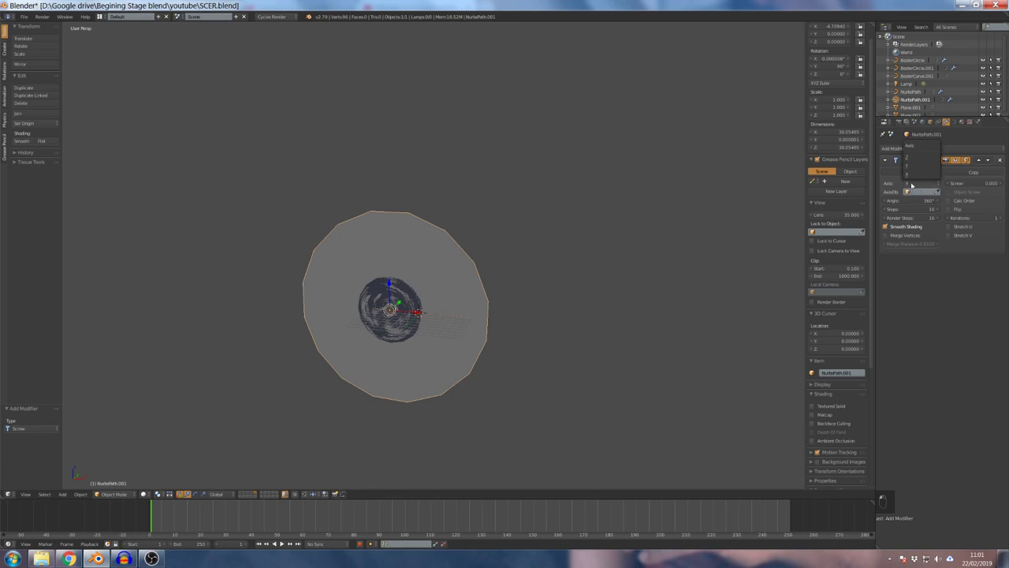
pyautogui.click(918, 176)
# - Inspect the revolved vase and its profile curve in Edit Mode, then return to Object Mode
pyautogui.moveTo(445, 284)
pyautogui.mouseDown(button='middle')
pyautogui.moveTo(450, 275)
pyautogui.moveTo(460, 284)
pyautogui.mouseUp(button='middle')
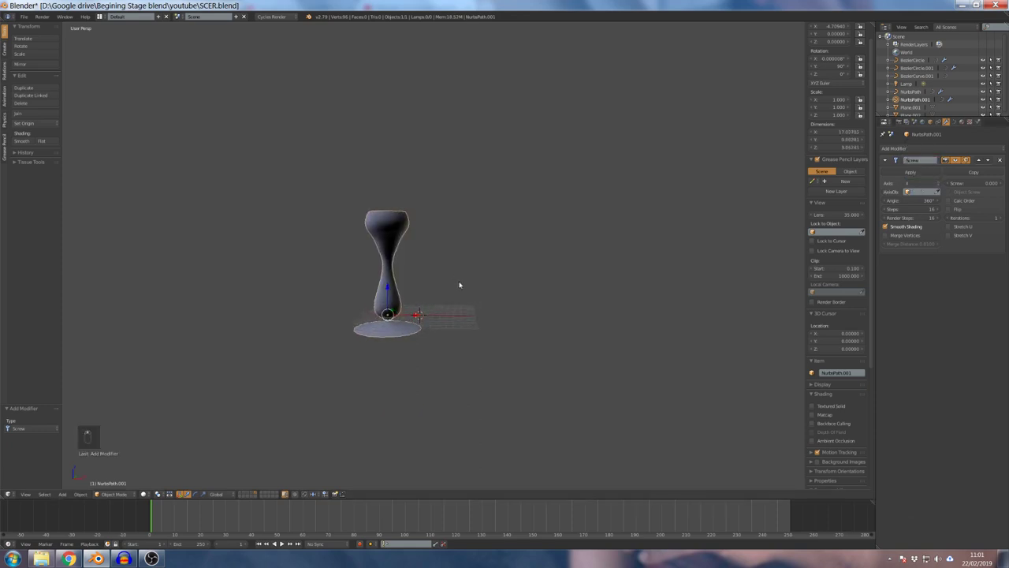
pyautogui.press('Tab')
pyautogui.moveTo(443, 281); pyautogui.dragTo(460, 269, button='middle')
pyautogui.press('Tab')
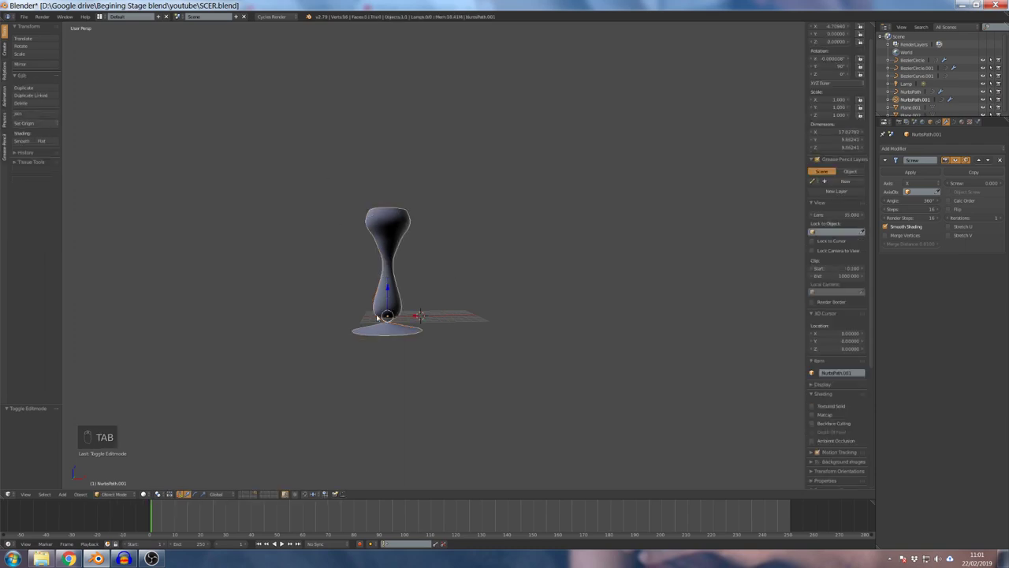
# - Select all profile points and shift them along X to adjust the cup's width
pyautogui.press('Tab')
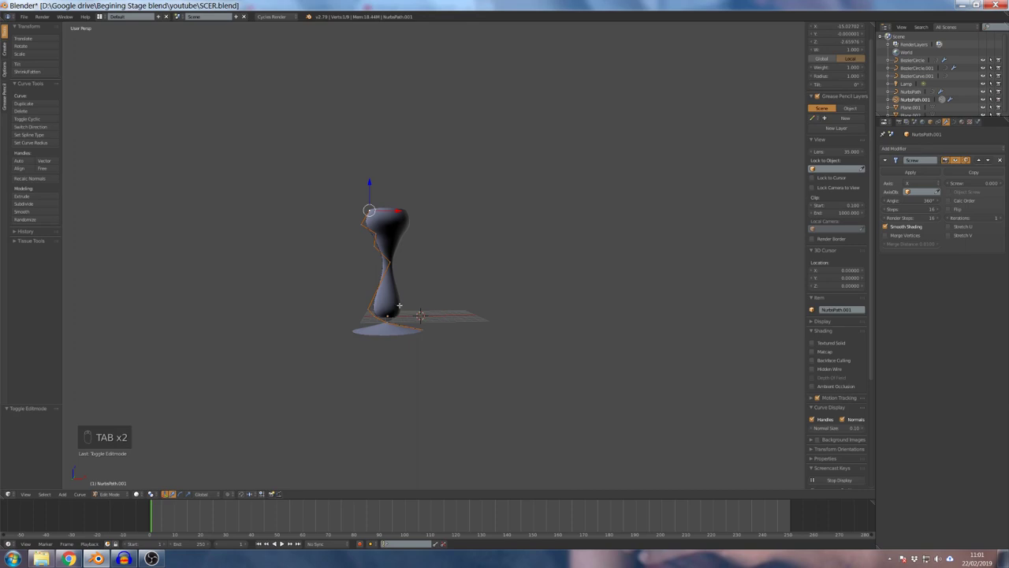
pyautogui.press('a')
pyautogui.press('a')
pyautogui.press('a')
pyautogui.press('a')
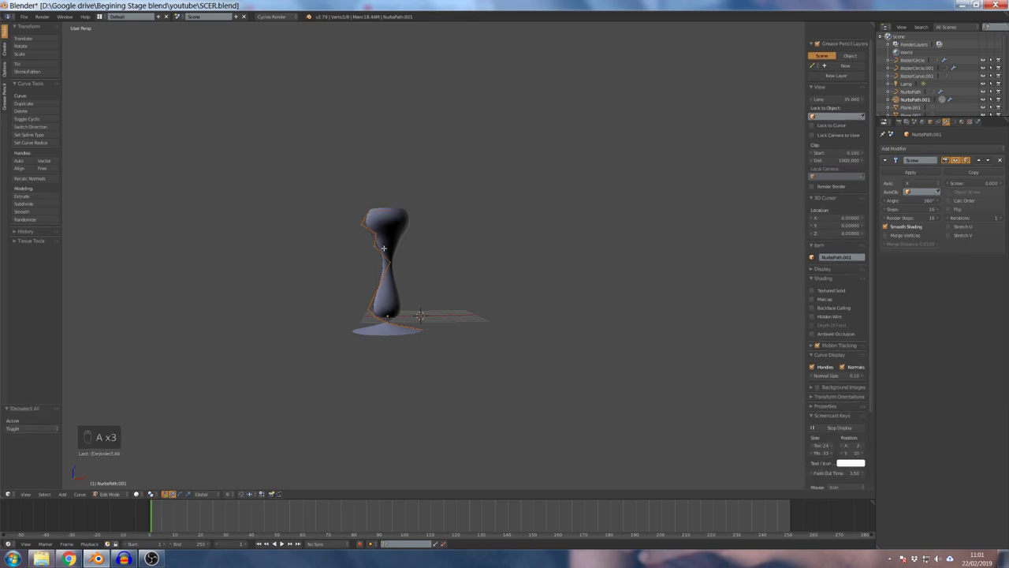
pyautogui.moveTo(409, 273); pyautogui.dragTo(356, 272)
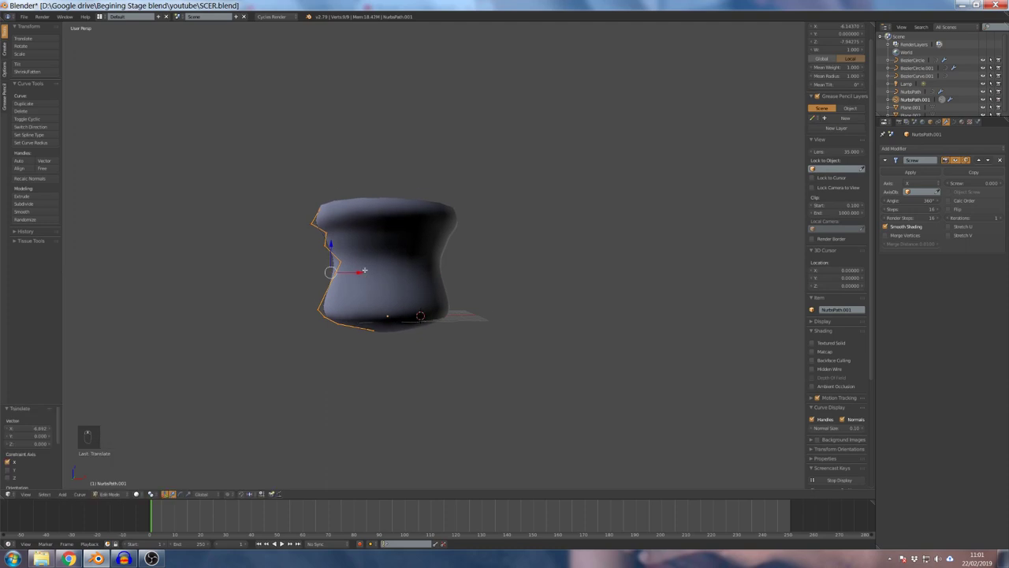
pyautogui.moveTo(356, 272); pyautogui.dragTo(368, 231, button='middle')
pyautogui.moveTo(354, 256); pyautogui.dragTo(481, 288)
pyautogui.moveTo(481, 289); pyautogui.dragTo(655, 252, button='middle')
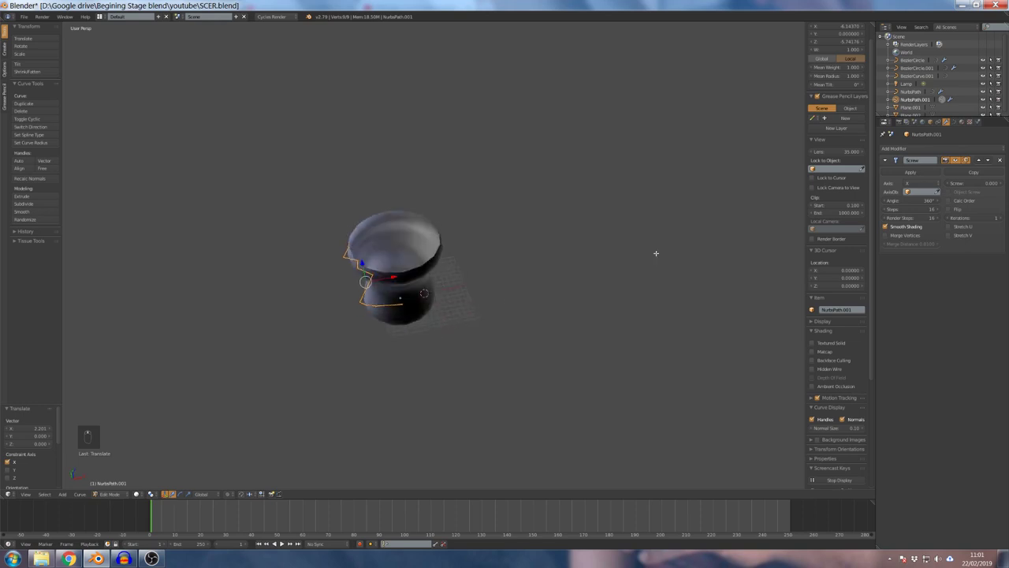
# - Add a Solidify modifier with thickness 0.4873 and Even Thickness enabled
pyautogui.click(923, 151)
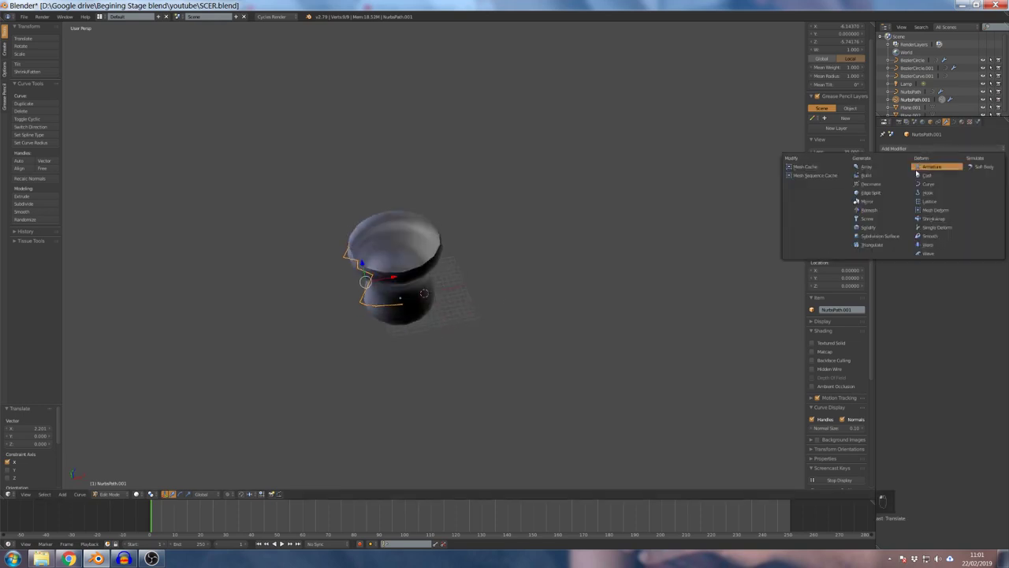
pyautogui.click(876, 228)
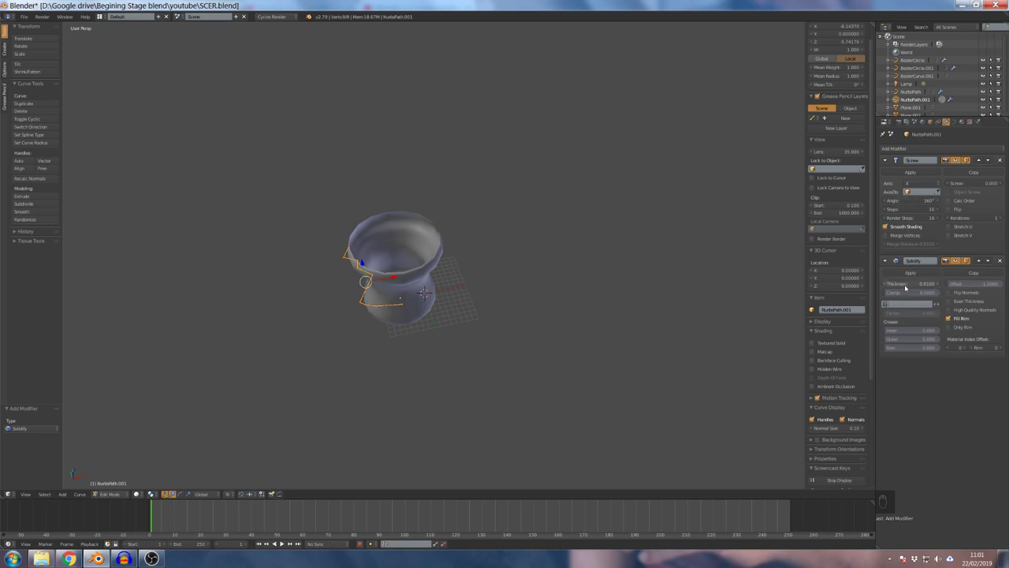
pyautogui.moveTo(910, 283); pyautogui.dragTo(950, 284)
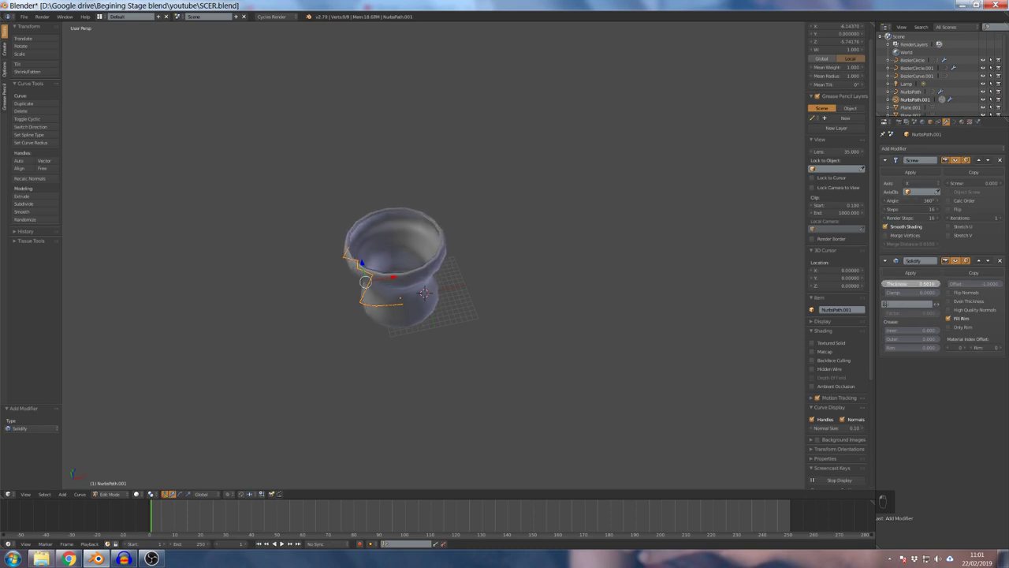
pyautogui.click(949, 300)
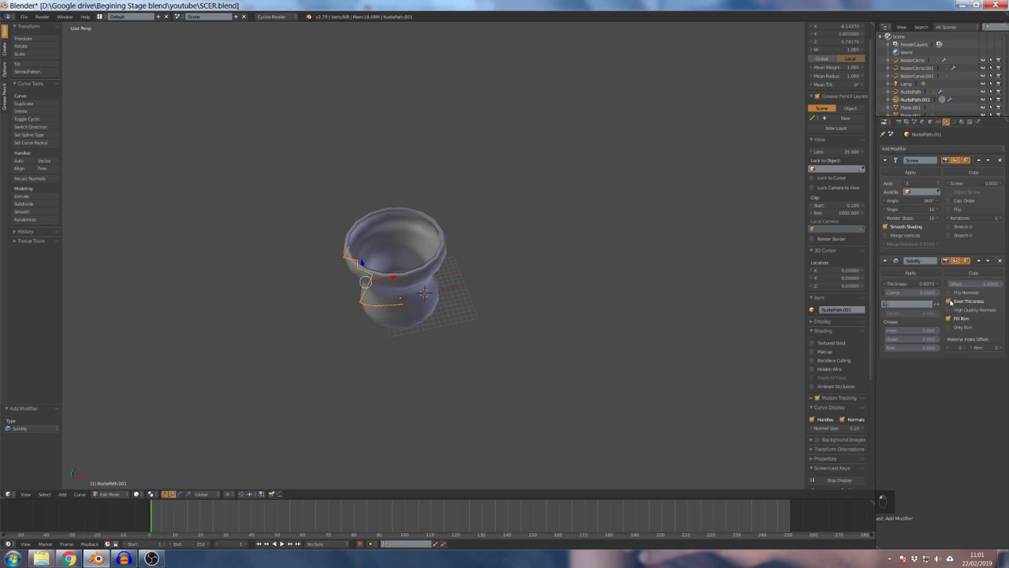
pyautogui.moveTo(354, 259); pyautogui.dragTo(388, 250, button='middle')
pyautogui.press('Tab')
pyautogui.scroll(6, 389, 244)
pyautogui.scroll(-3, 373, 259)
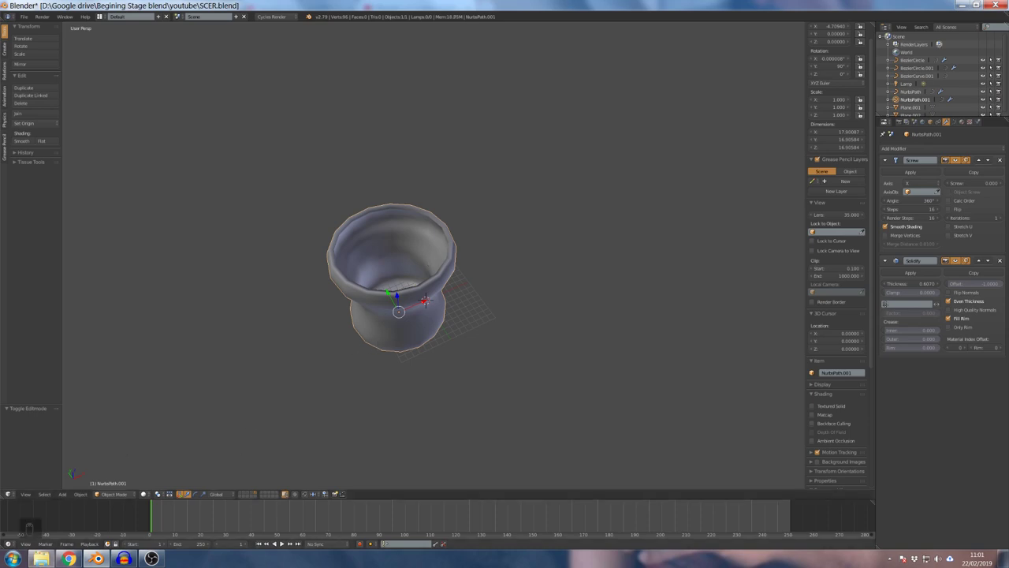
# - Switch to the scene layers holding the spring and the room box
pyautogui.scroll(-4, 387, 302)
pyautogui.moveTo(388, 293); pyautogui.dragTo(387, 266, button='middle')
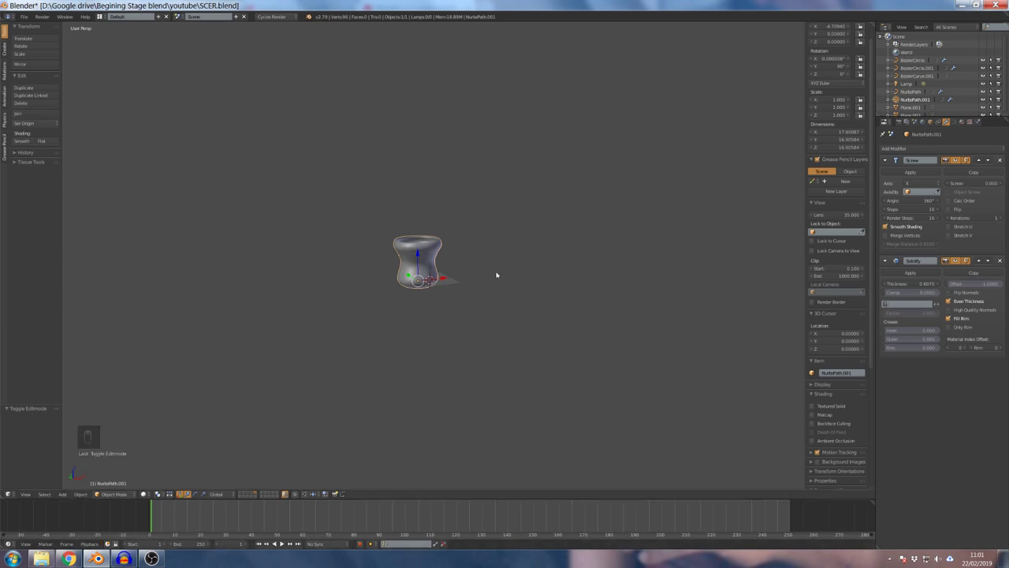
pyautogui.click(243, 493)
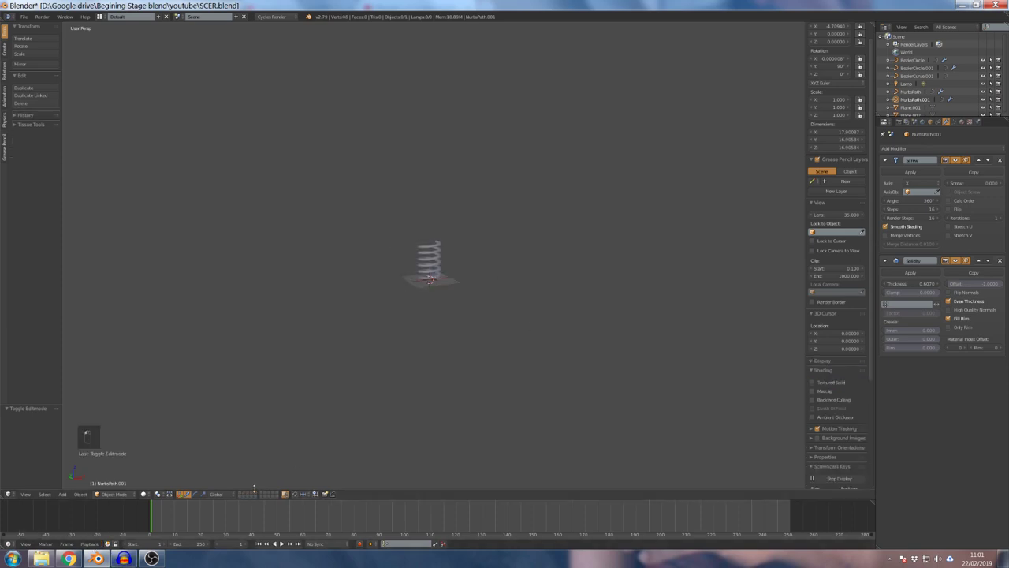
pyautogui.keyDown('shift'); pyautogui.click(249, 493); pyautogui.keyUp('shift')
# - Orbit and zoom around the room to view the screw from overhead
pyautogui.moveTo(331, 339); pyautogui.dragTo(431, 315, button='middle')
pyautogui.scroll(5, 431, 316)
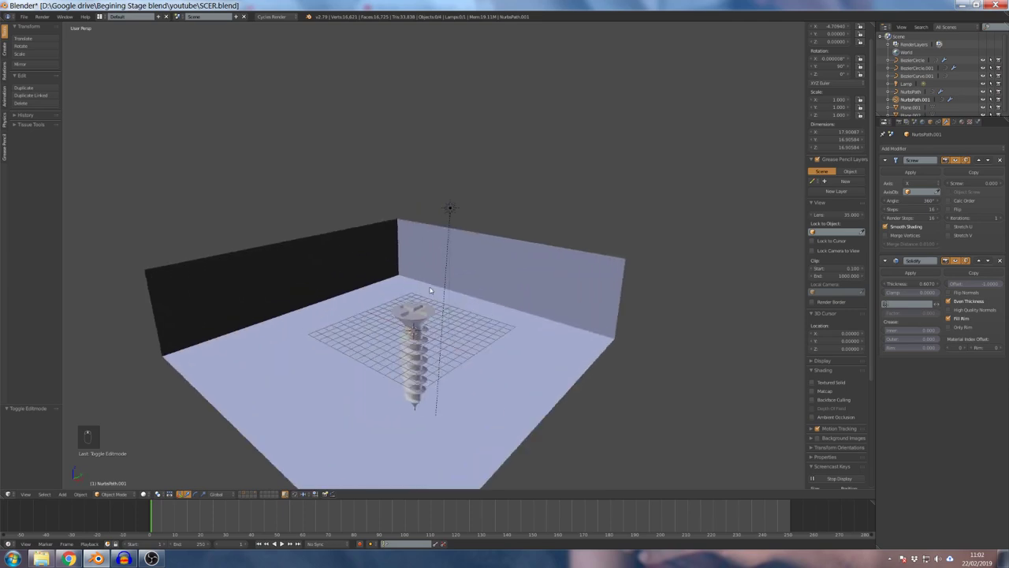
pyautogui.scroll(-3, 442, 317)
pyautogui.scroll(3, 450, 319)
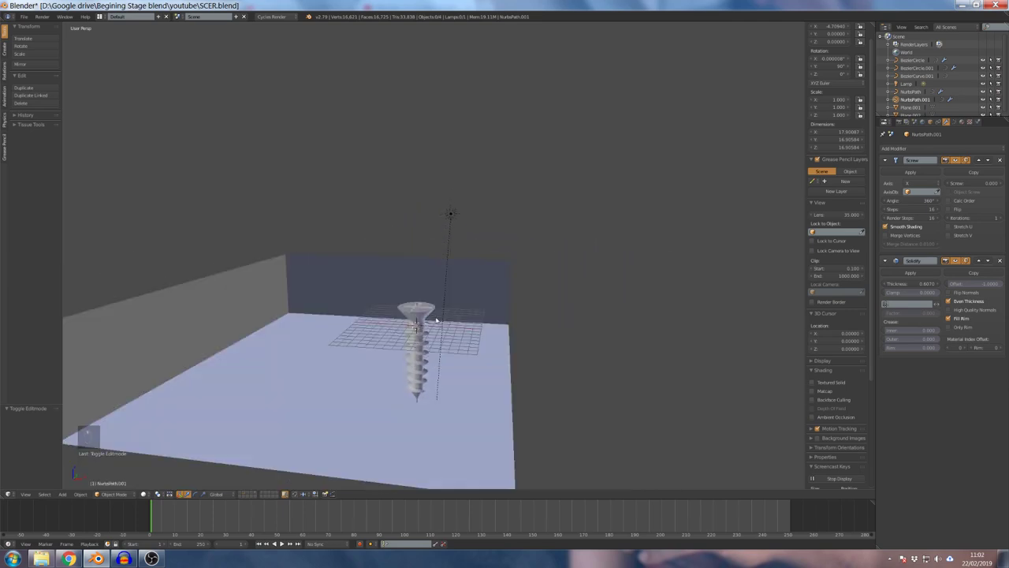
pyautogui.scroll(4, 440, 323)
pyautogui.moveTo(425, 335); pyautogui.dragTo(376, 270, button='middle')
pyautogui.moveTo(364, 259)
pyautogui.mouseDown(button='right')
pyautogui.moveTo(377, 257)
pyautogui.moveTo(365, 246)
pyautogui.mouseUp(button='right')
pyautogui.scroll(2, 382, 231)
pyautogui.scroll(1, 382, 231)
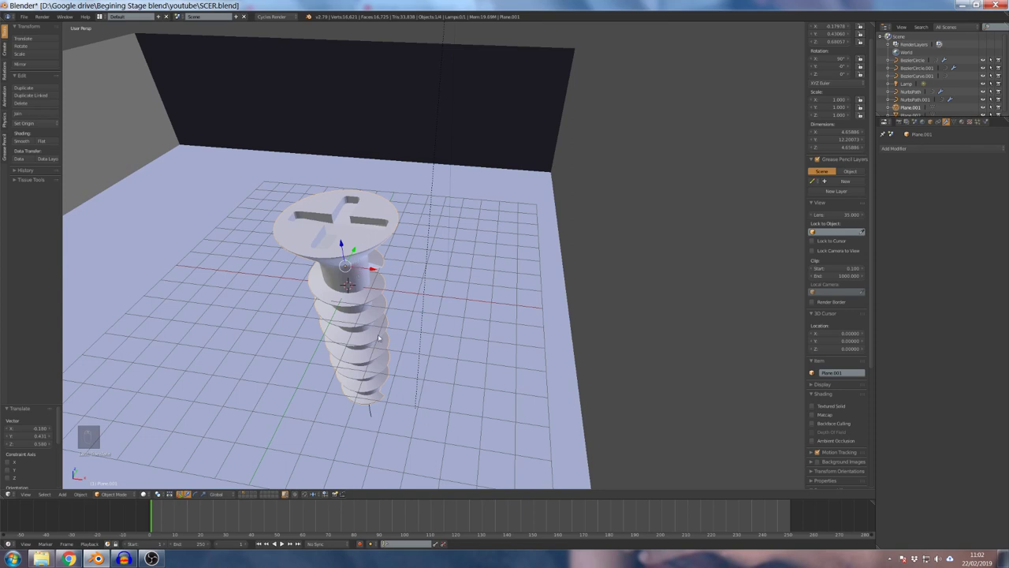
# - Select the room box and the screw, then view the room from the camera and above
pyautogui.rightClick(348, 237)
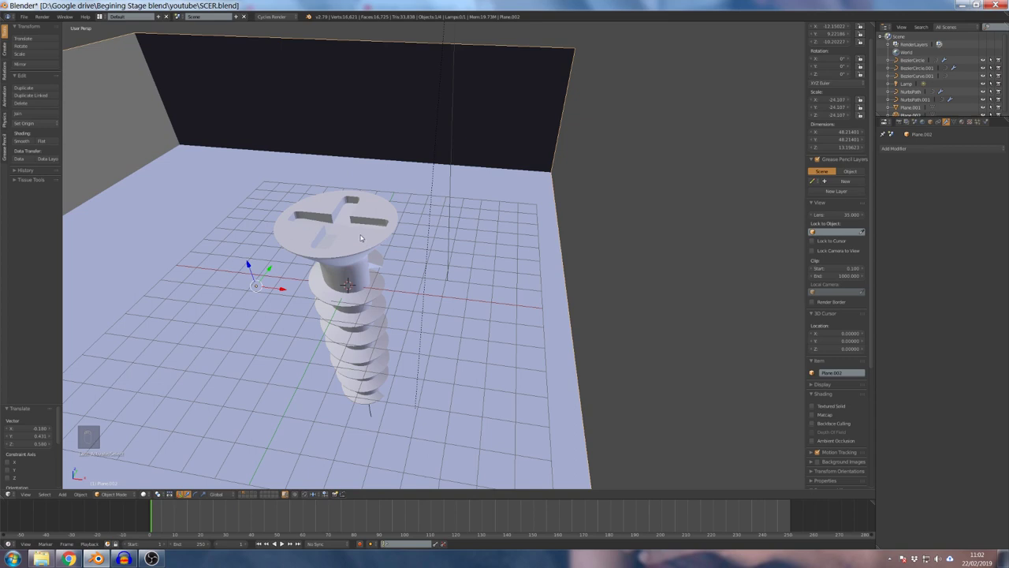
pyautogui.scroll(-2, 360, 229)
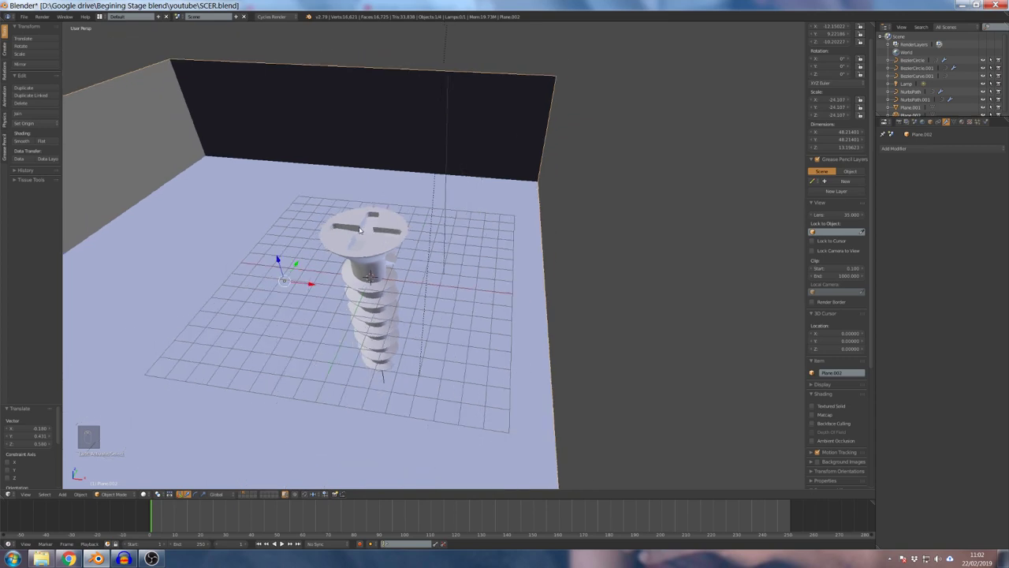
pyautogui.moveTo(383, 257); pyautogui.dragTo(367, 234, button='middle')
pyautogui.rightClick(377, 382)
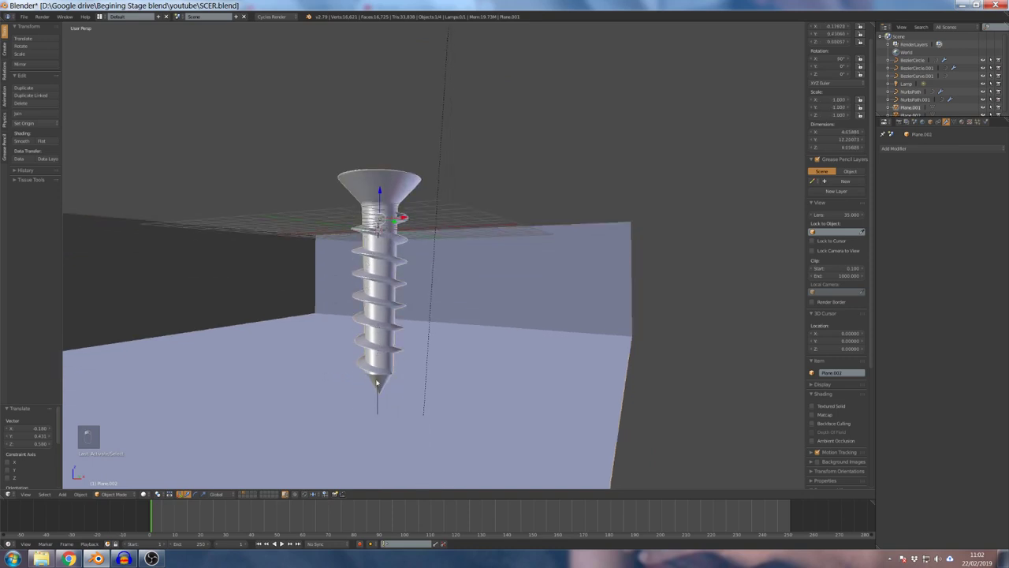
pyautogui.rightClick(349, 265)
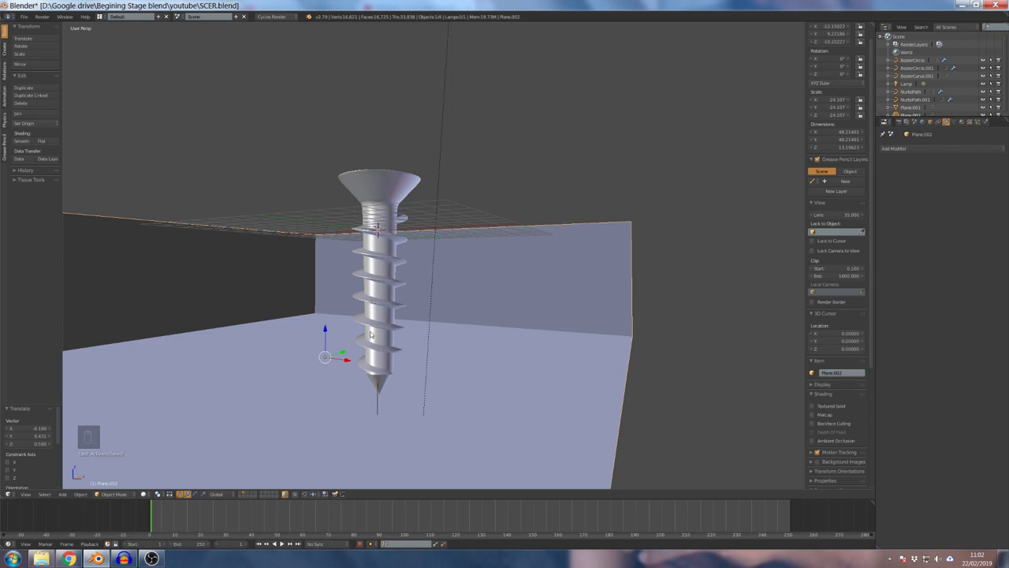
pyautogui.scroll(-6, 376, 363)
pyautogui.press('KP_0')
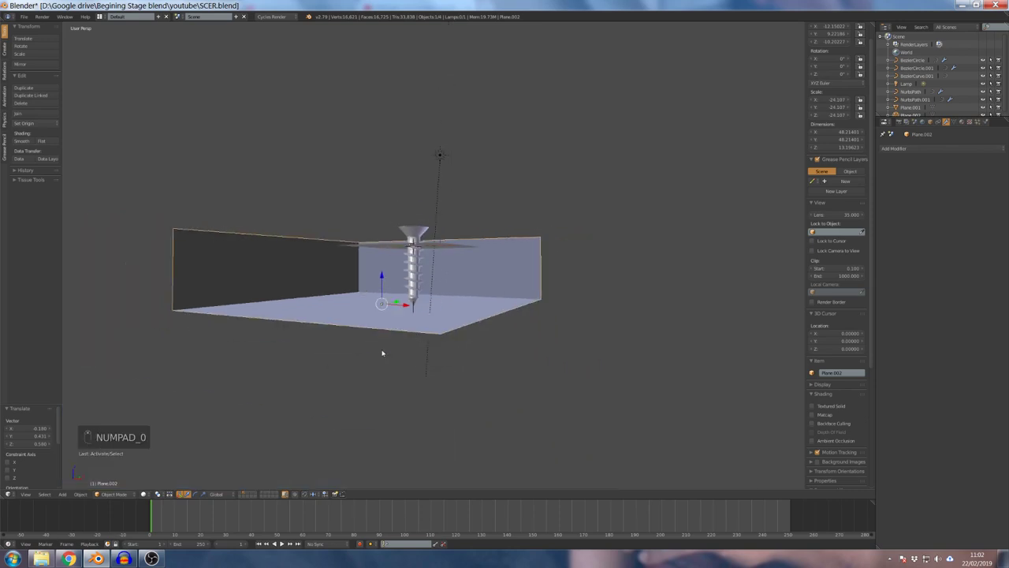
pyautogui.moveTo(491, 300); pyautogui.dragTo(418, 280, button='middle')
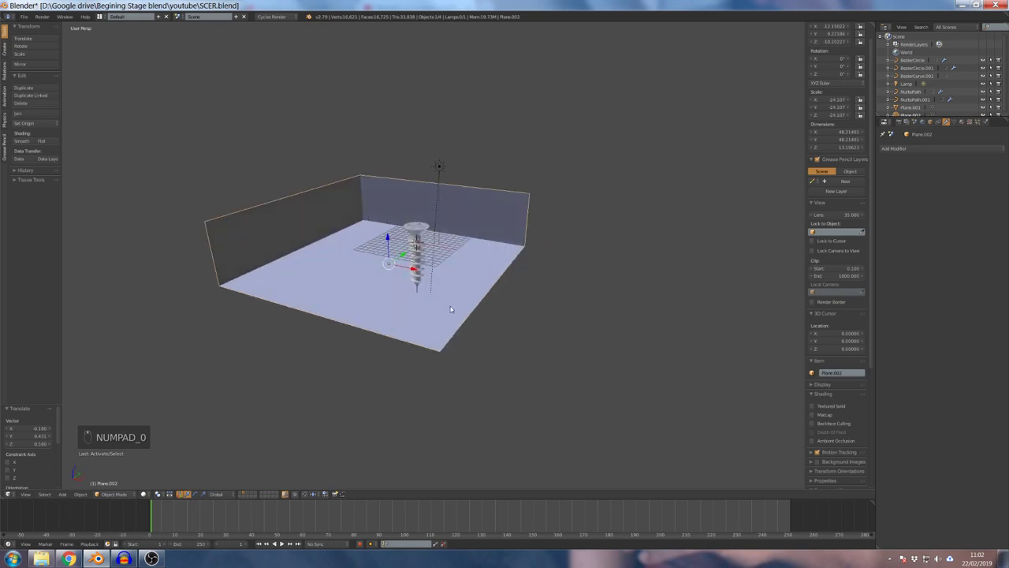
pyautogui.scroll(4, 454, 307)
pyautogui.scroll(-2, 399, 361)
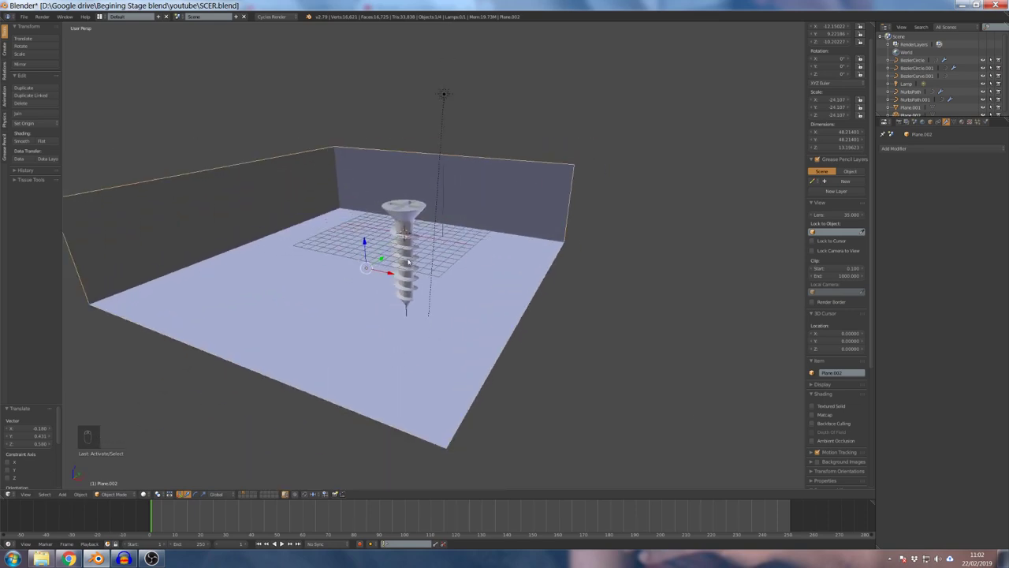
pyautogui.scroll(-3, 393, 247)
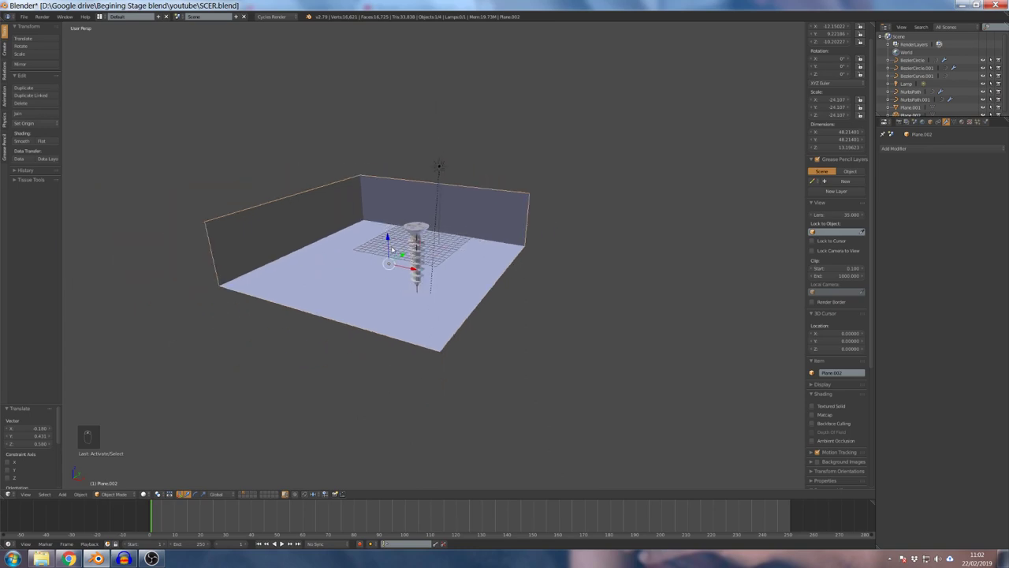